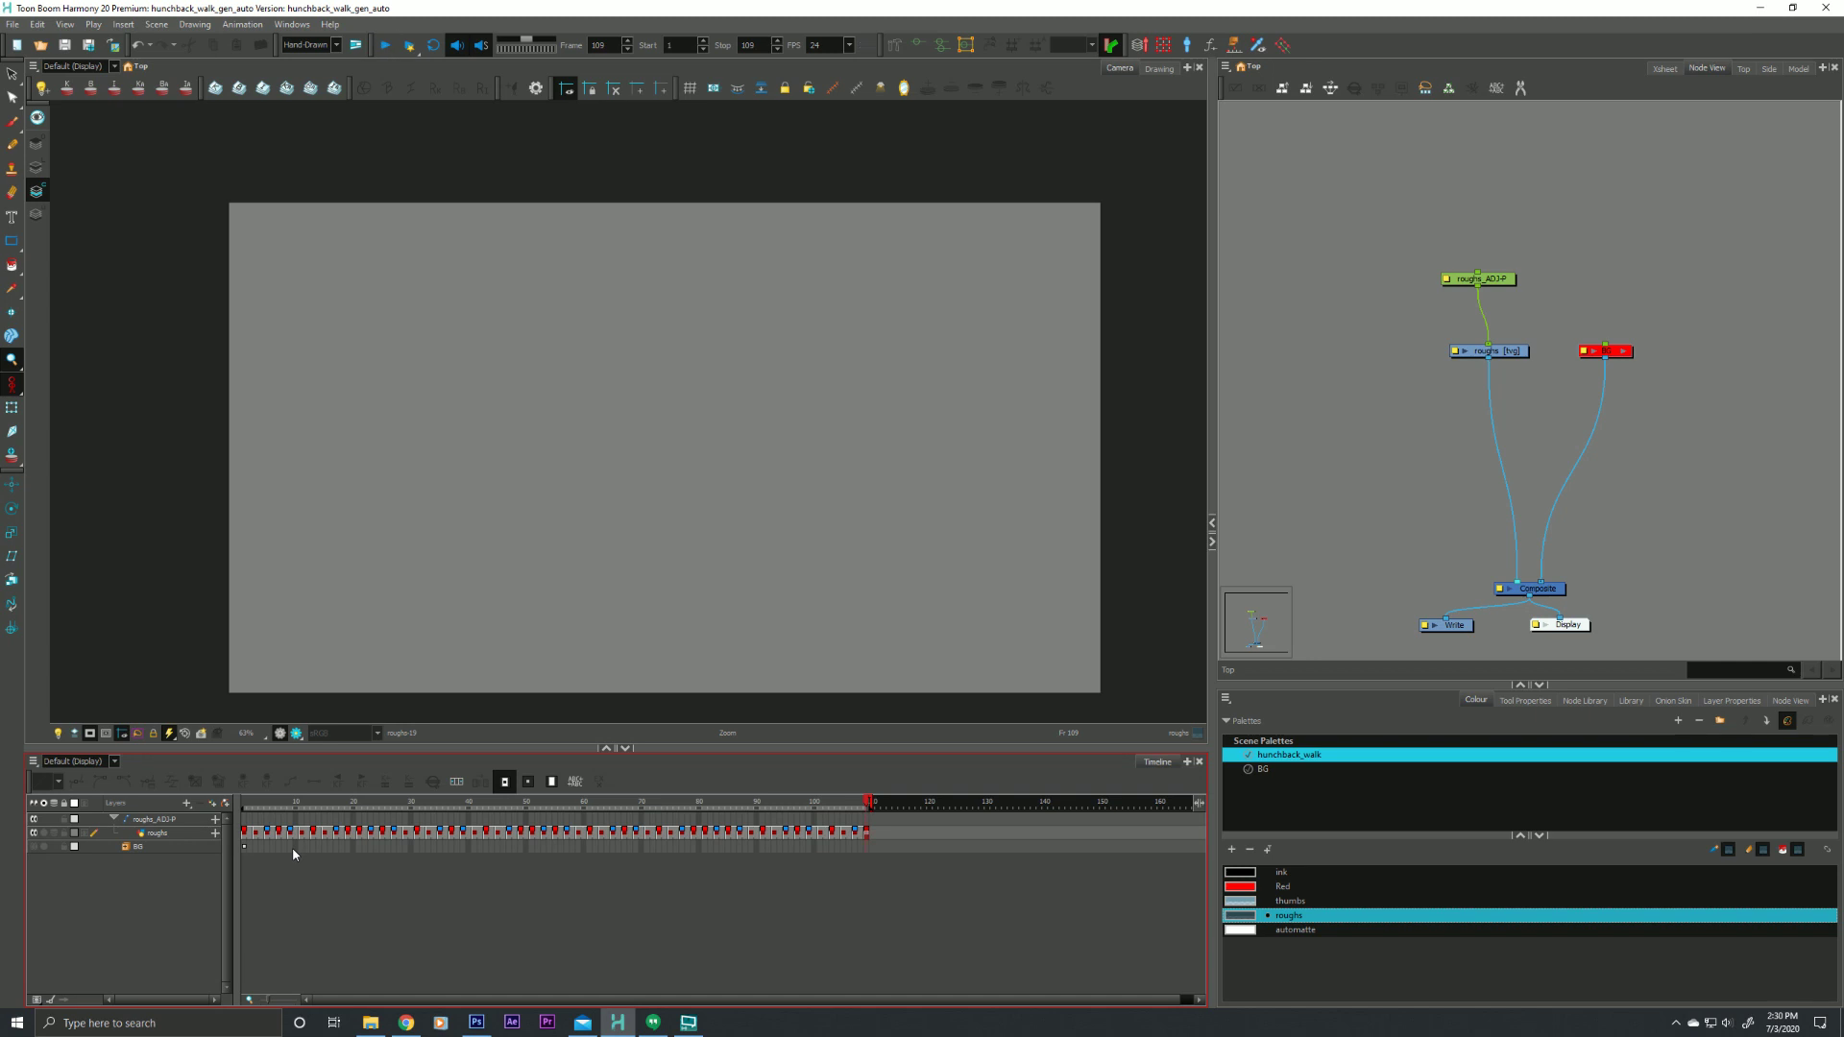
Show the BG layer, play the rough walk animation over it, and go to frame 23
key(Return)
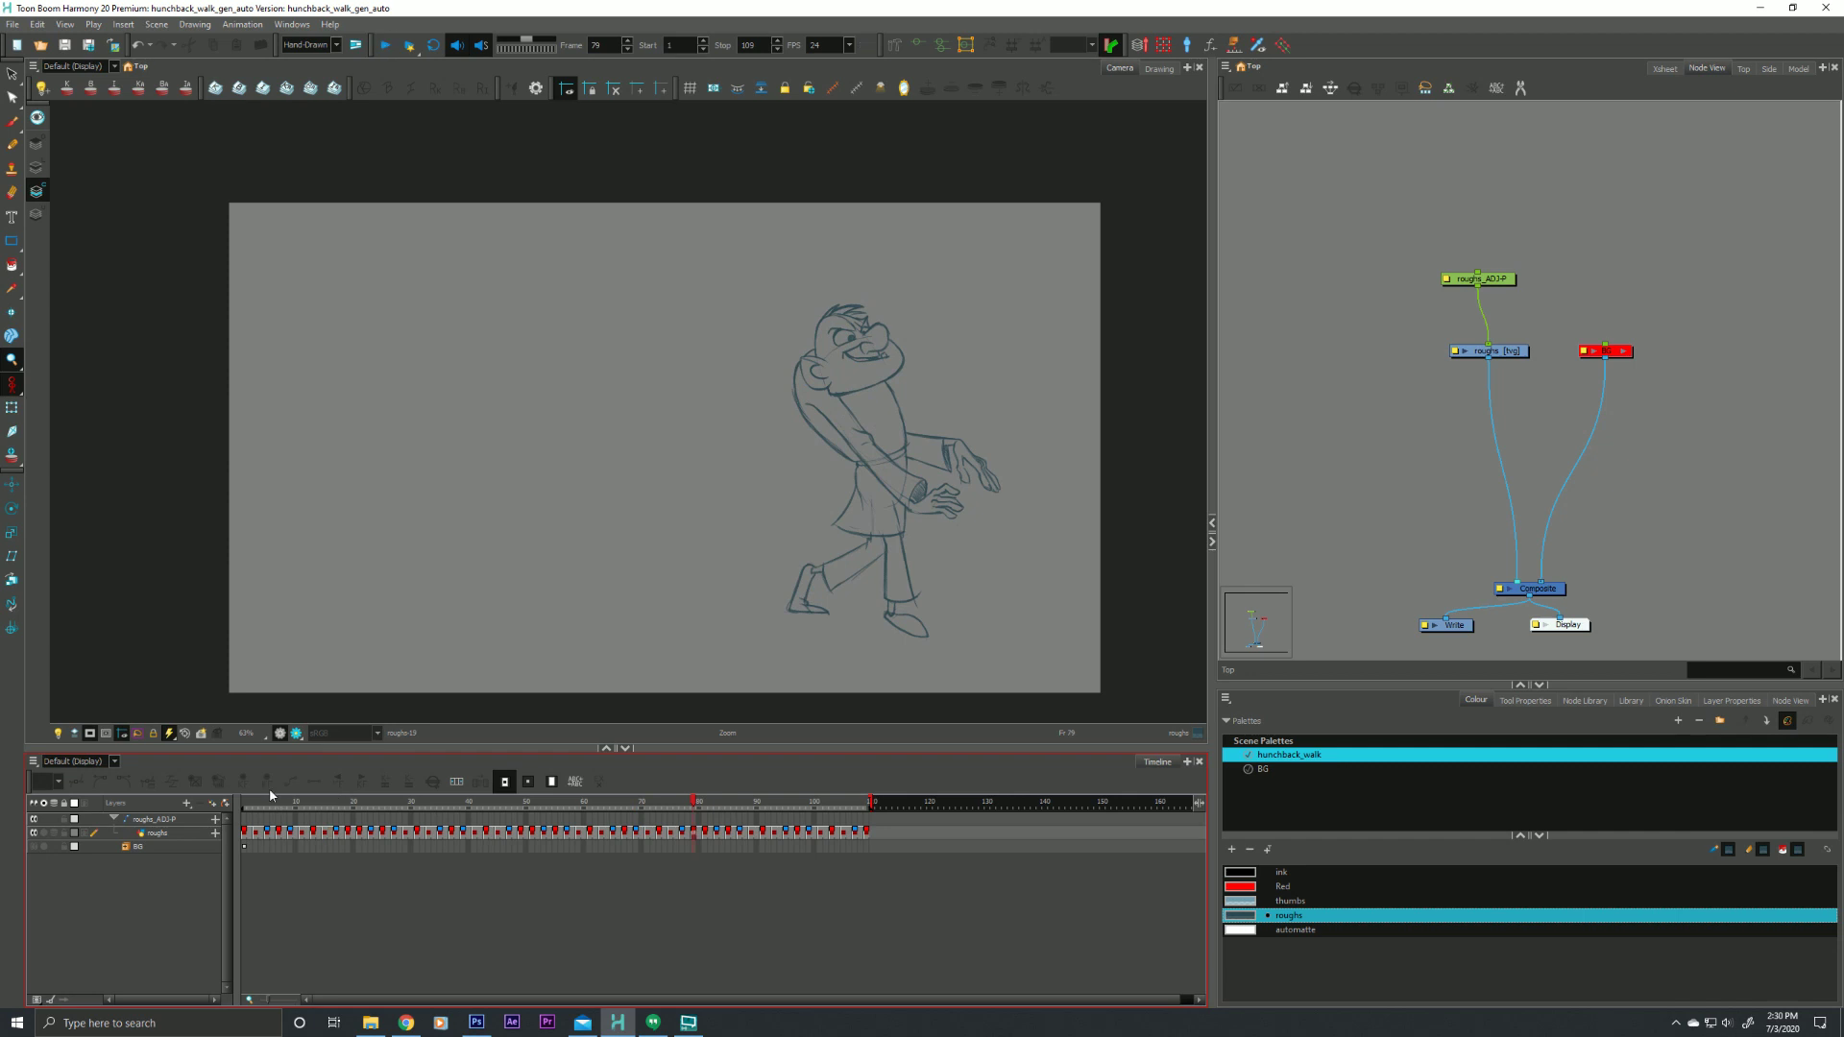
click(35, 846)
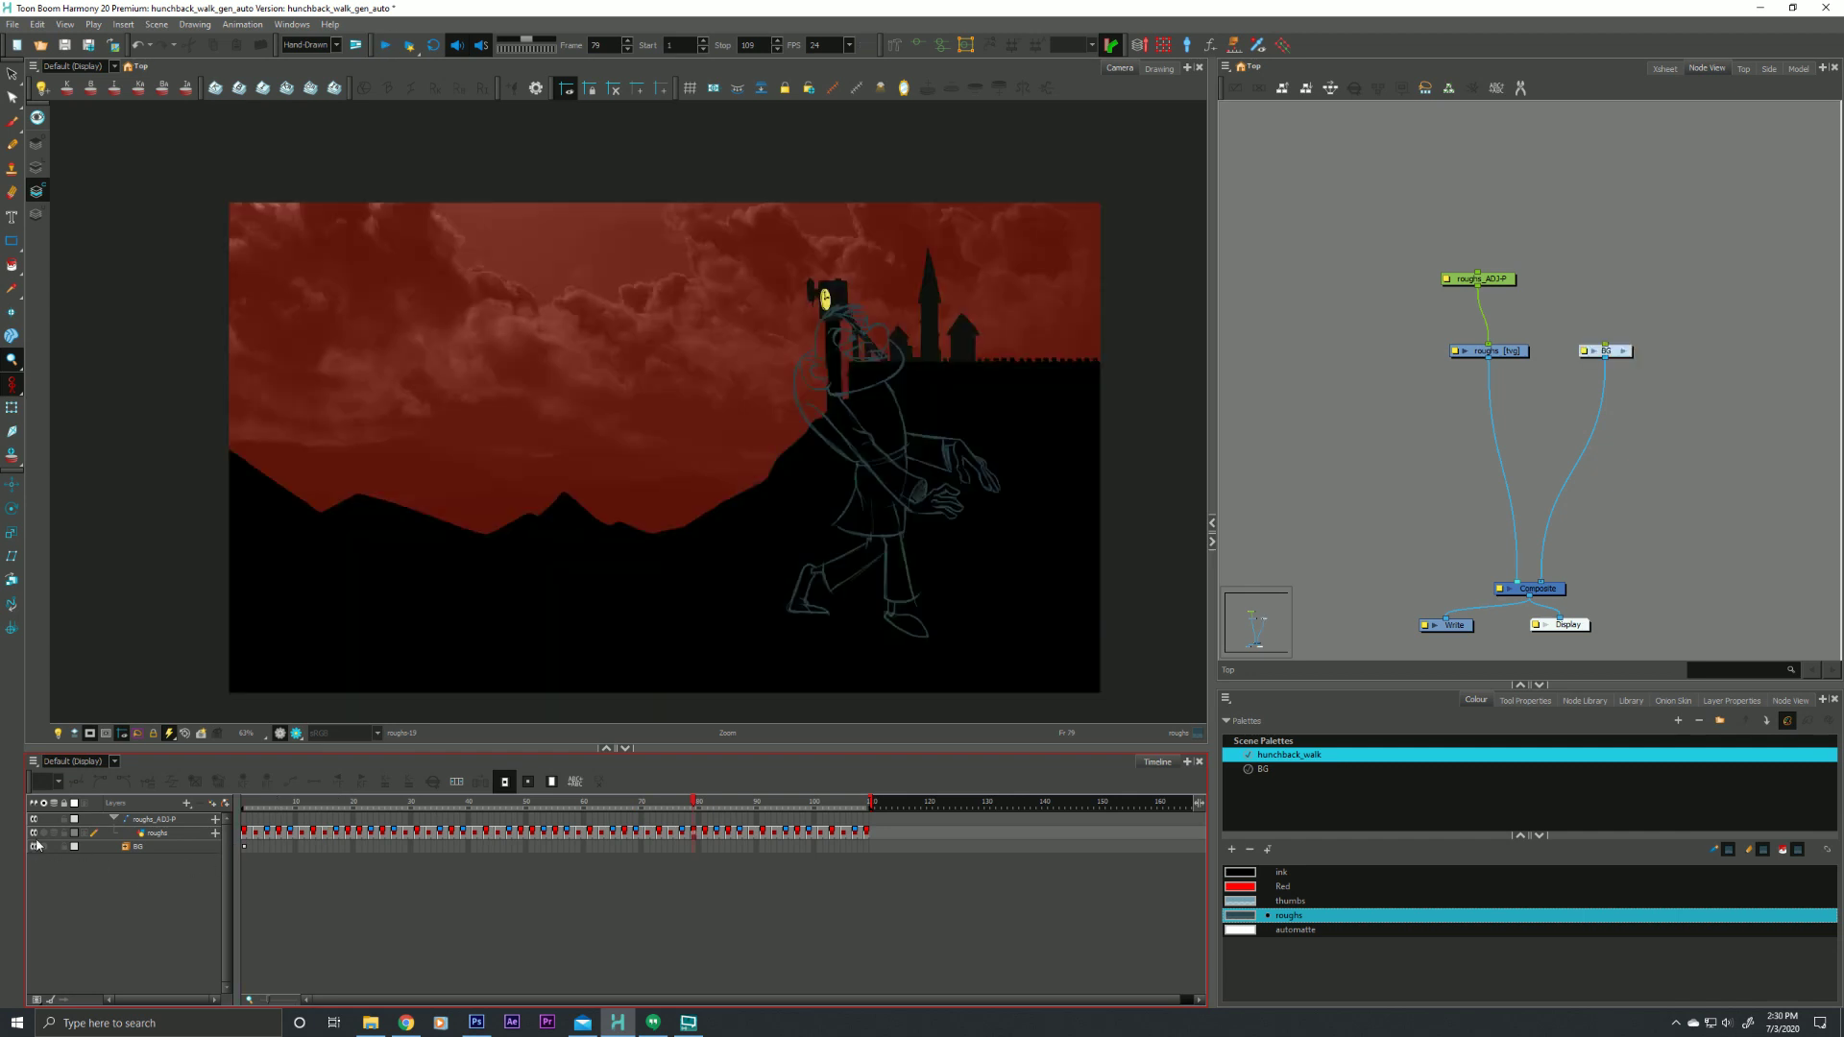
click(258, 800)
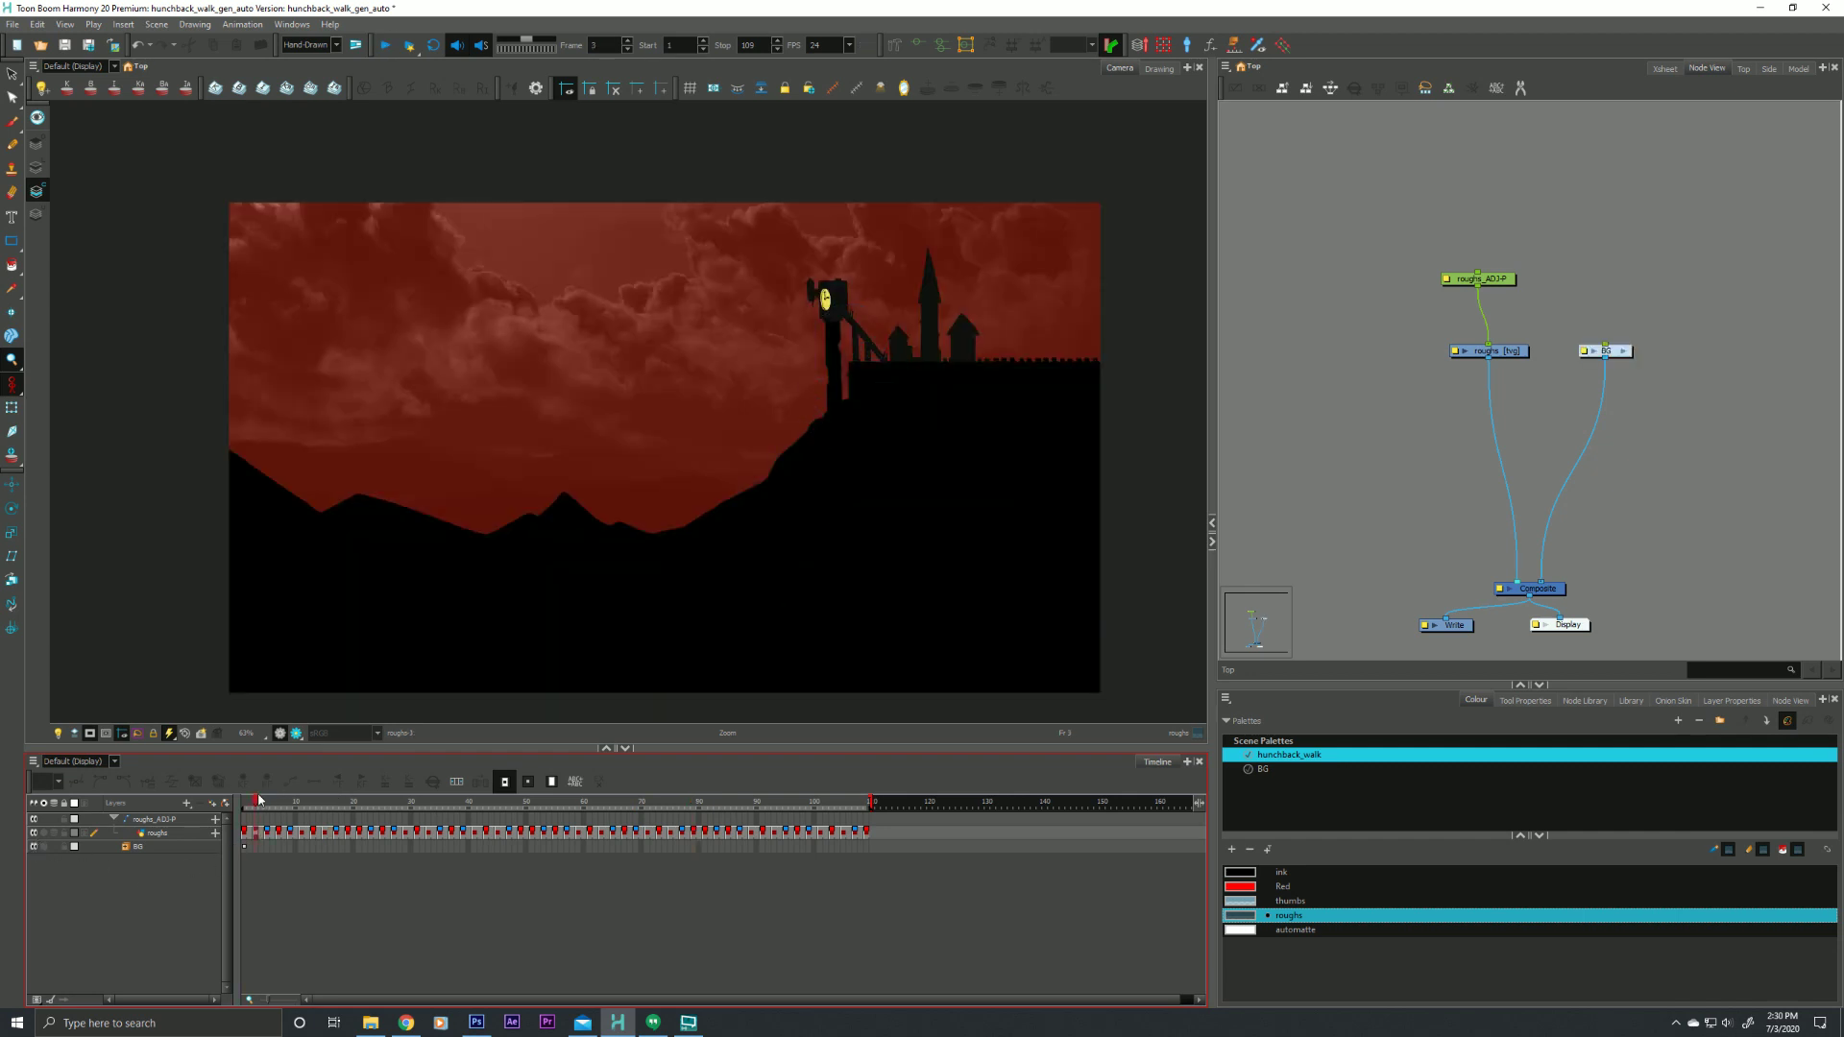
key(Return)
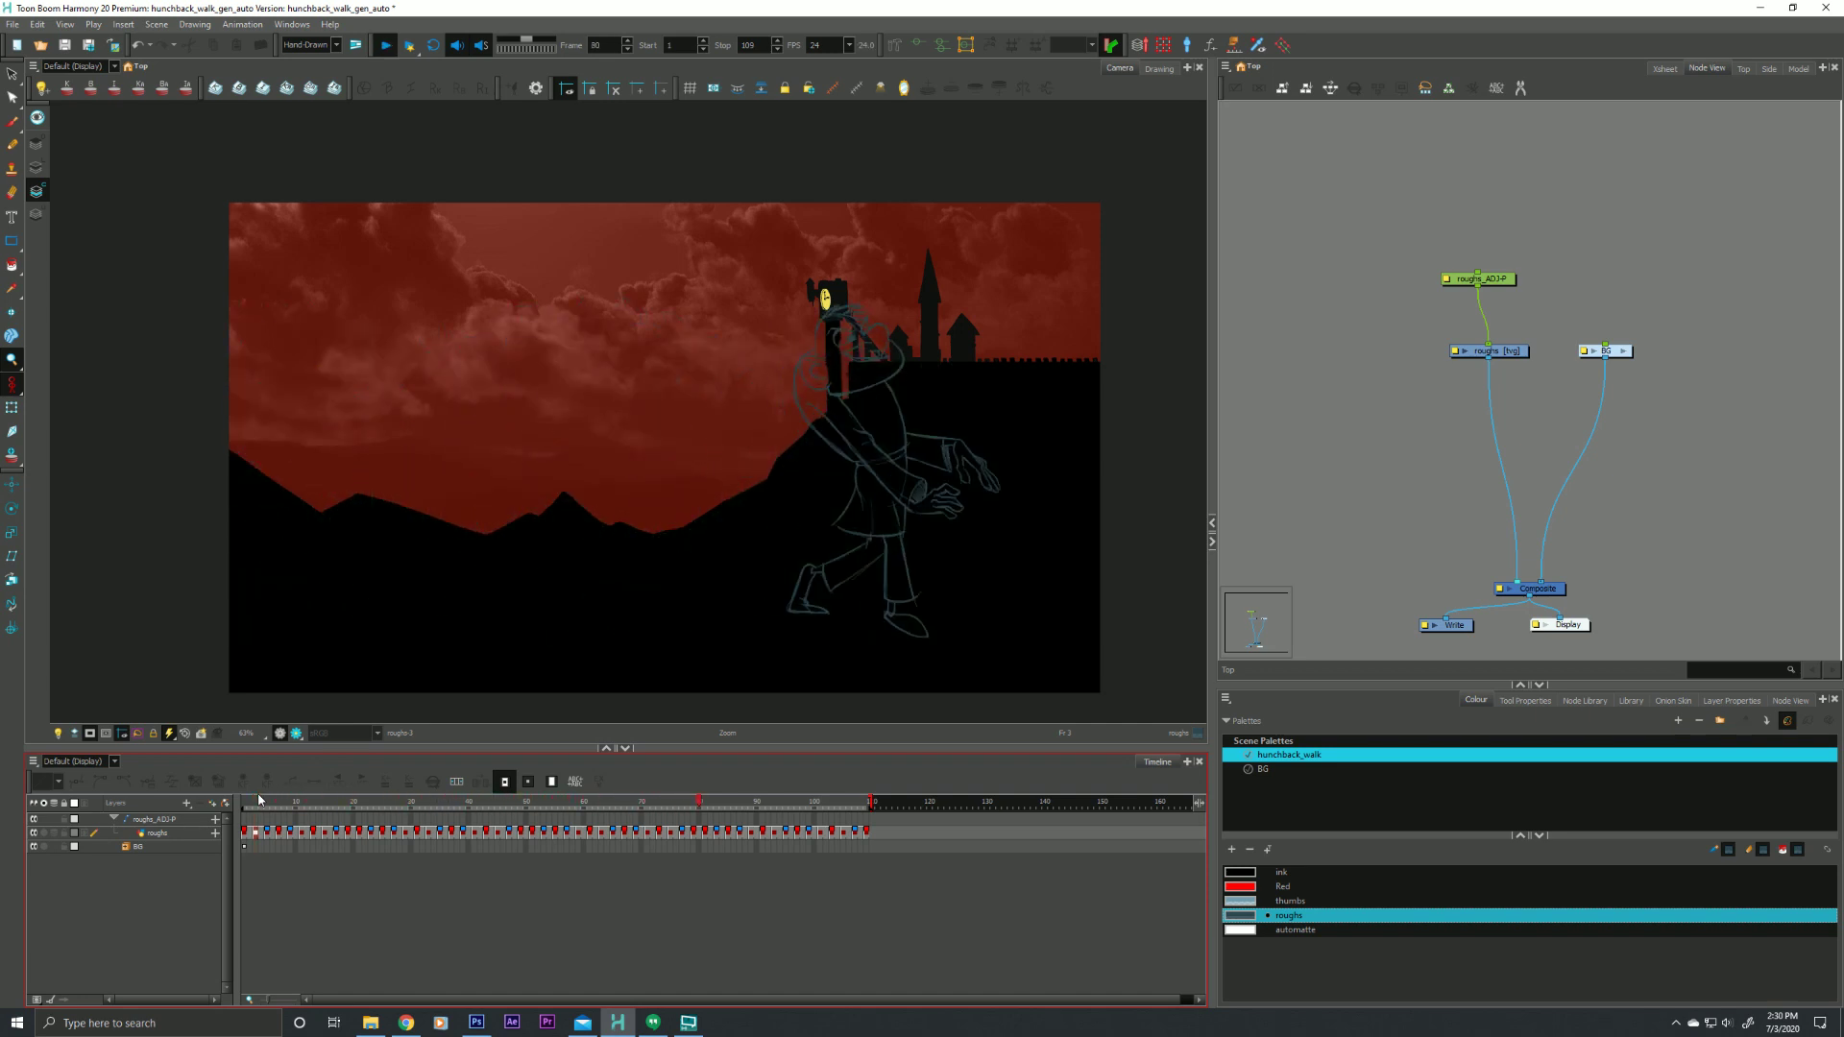
click(373, 804)
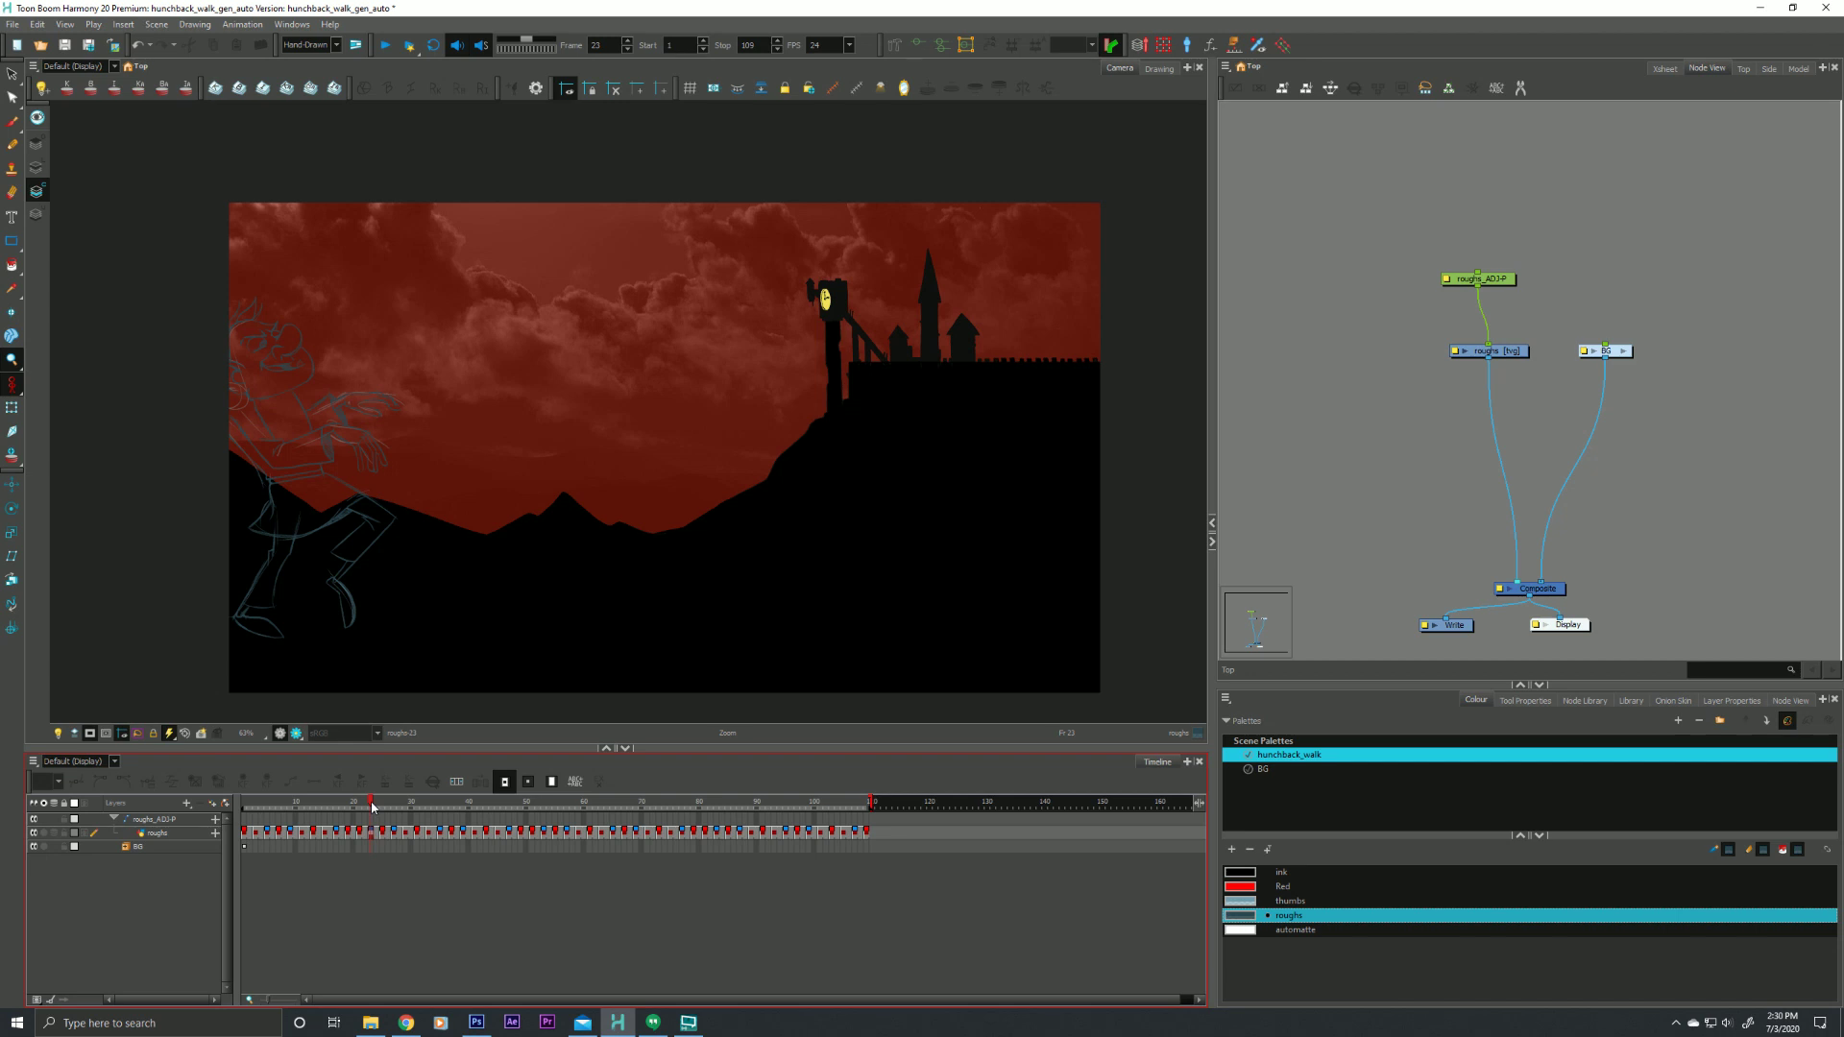
Make the automatte swatch the current colour and select the roughs drawing layer
click(1255, 954)
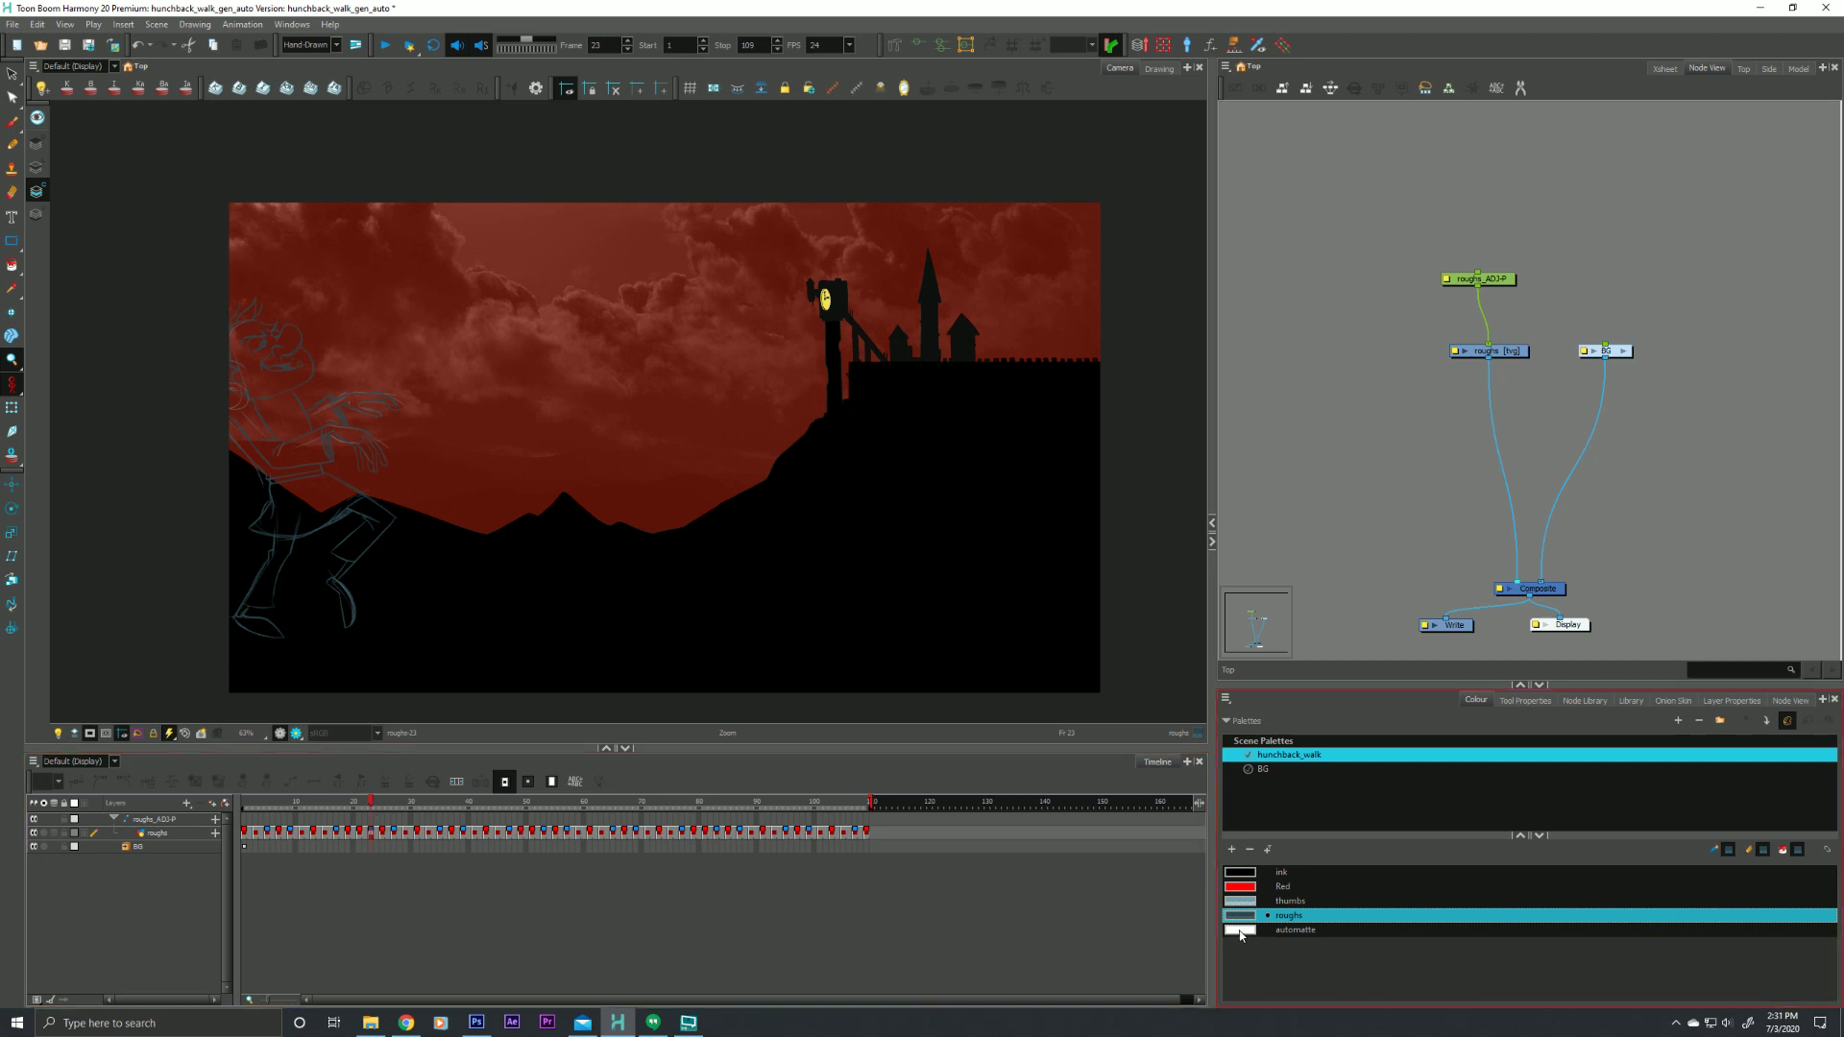
click(1240, 931)
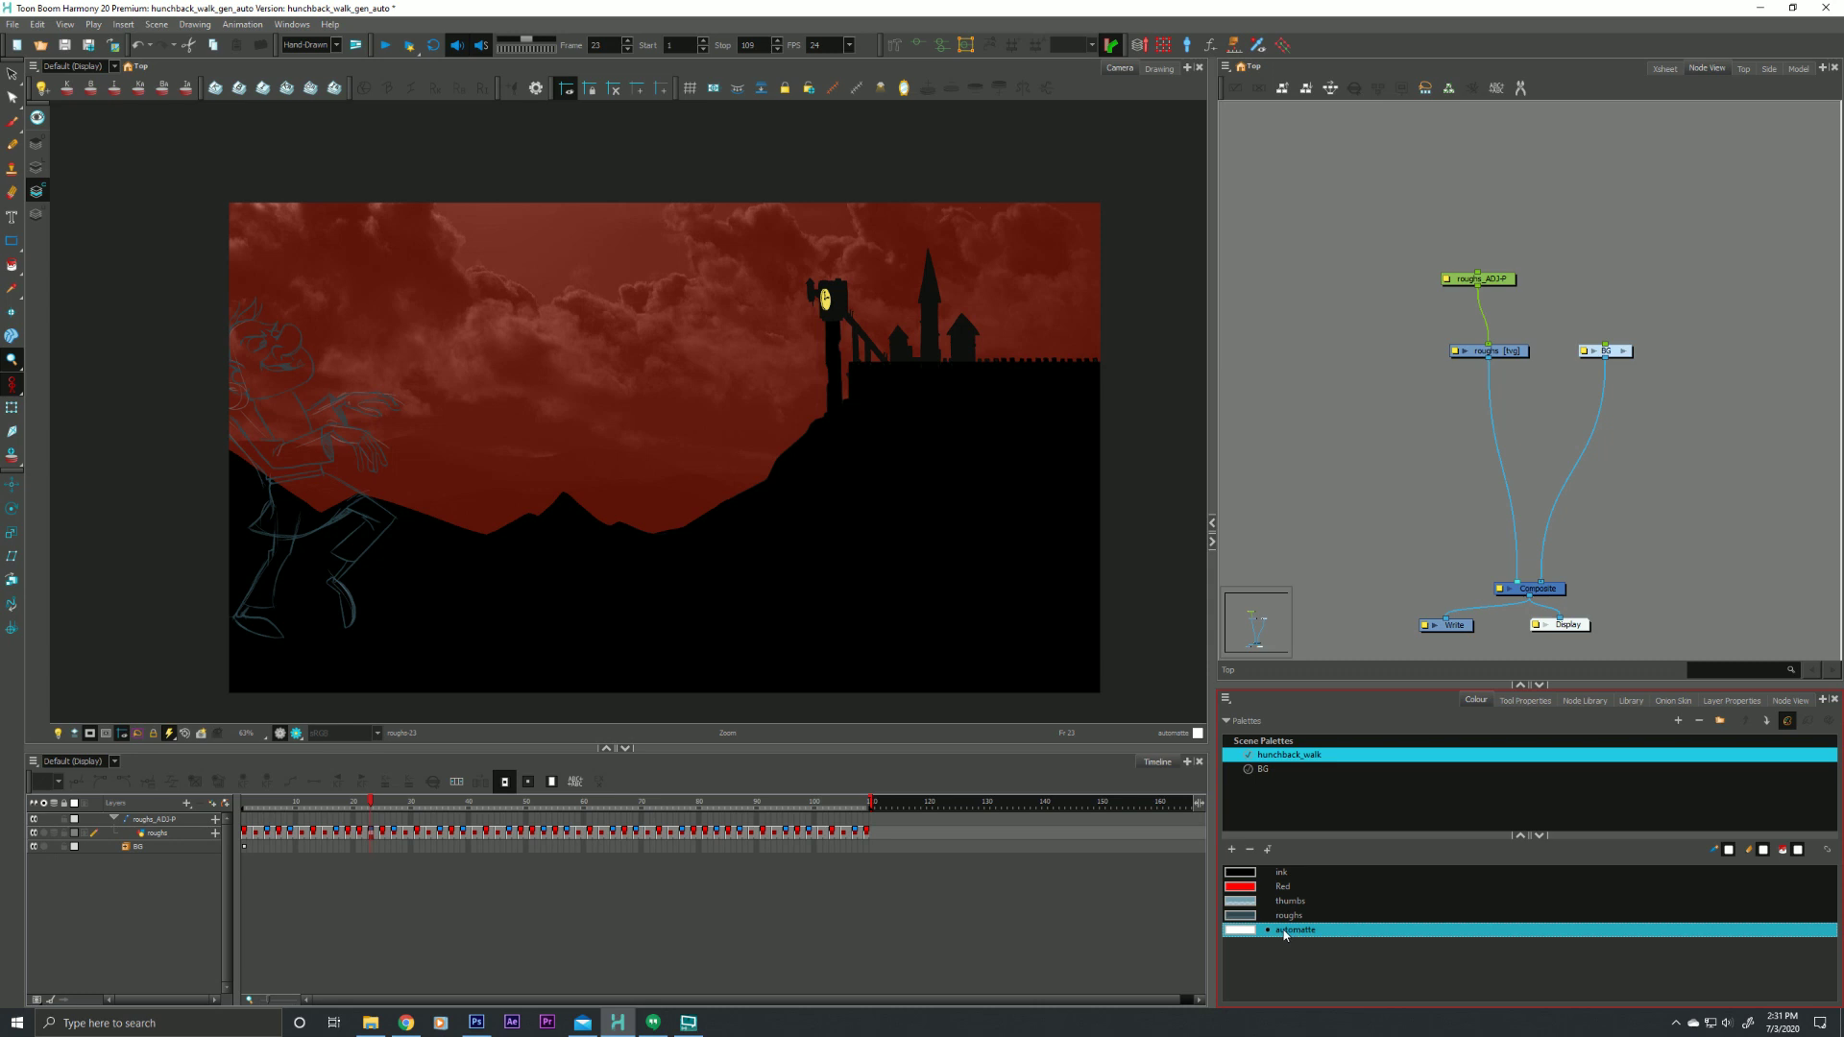
click(348, 847)
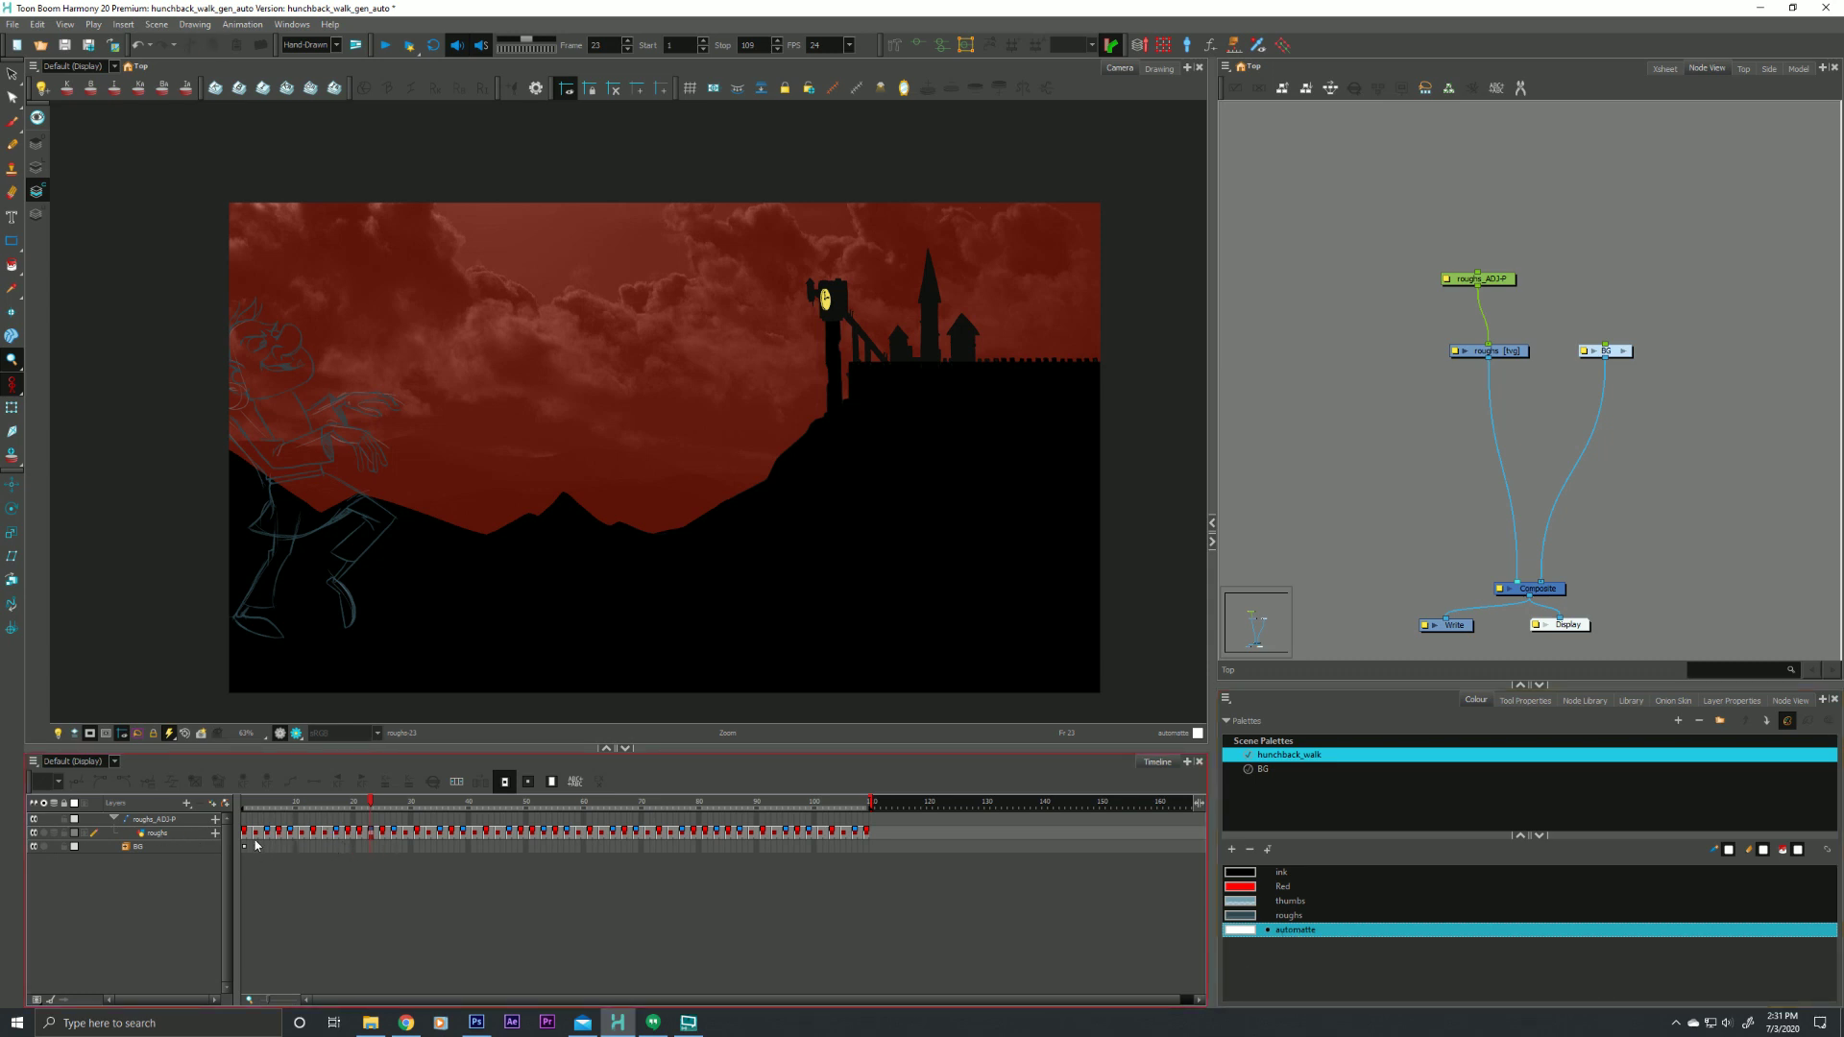
click(202, 834)
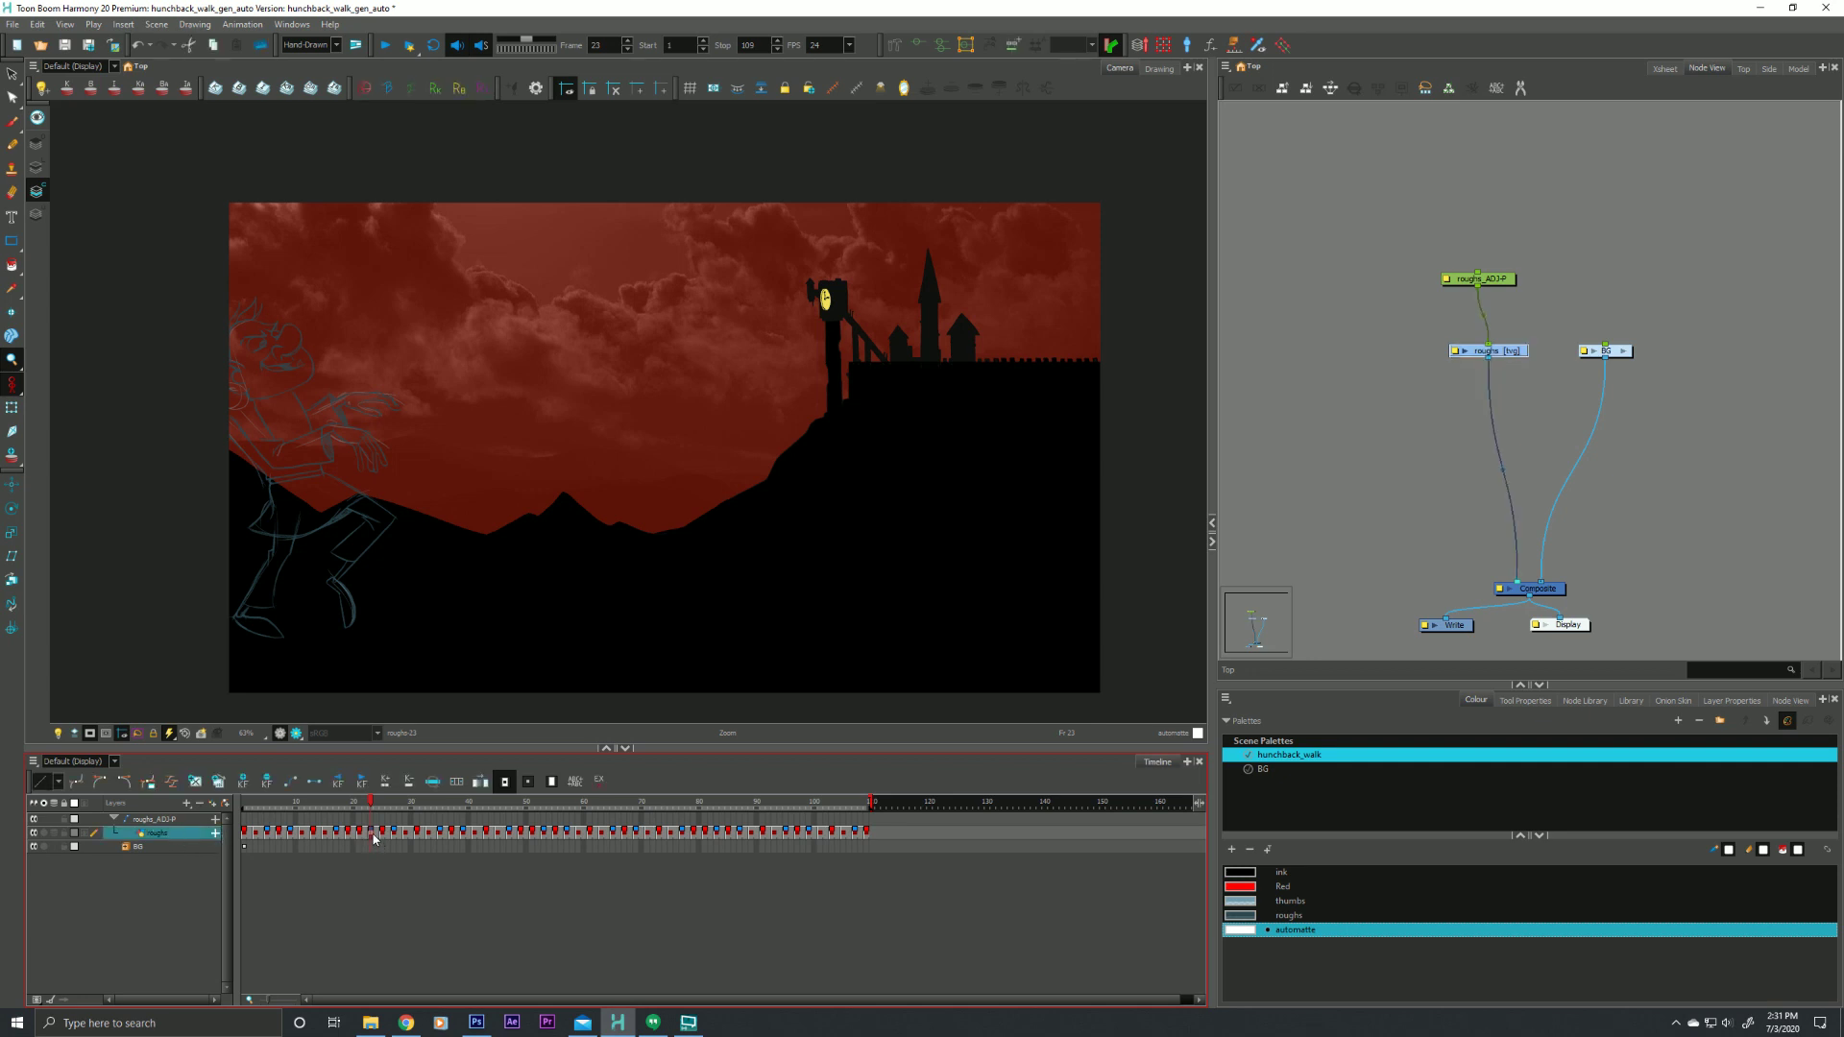
Start generating an auto-matte for the roughs layer, with the radius set to 50
click(194, 26)
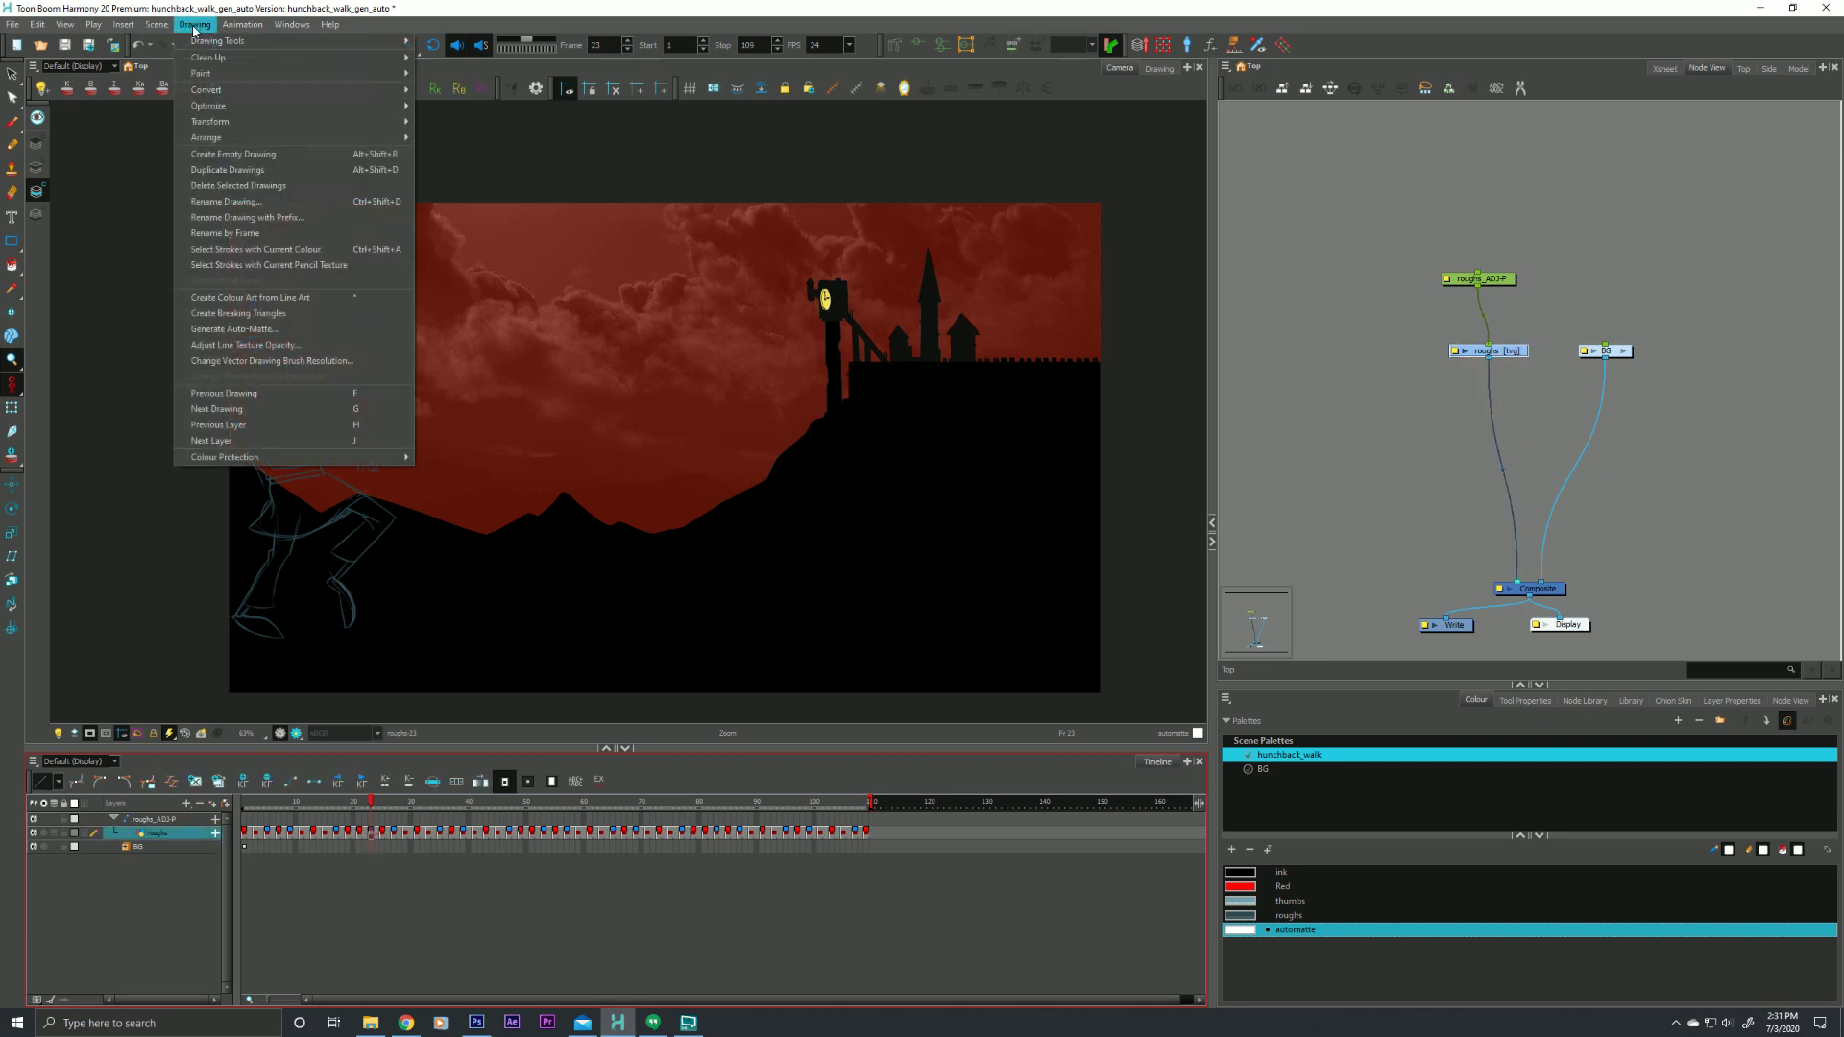
click(206, 332)
drag(856, 442, 817, 397)
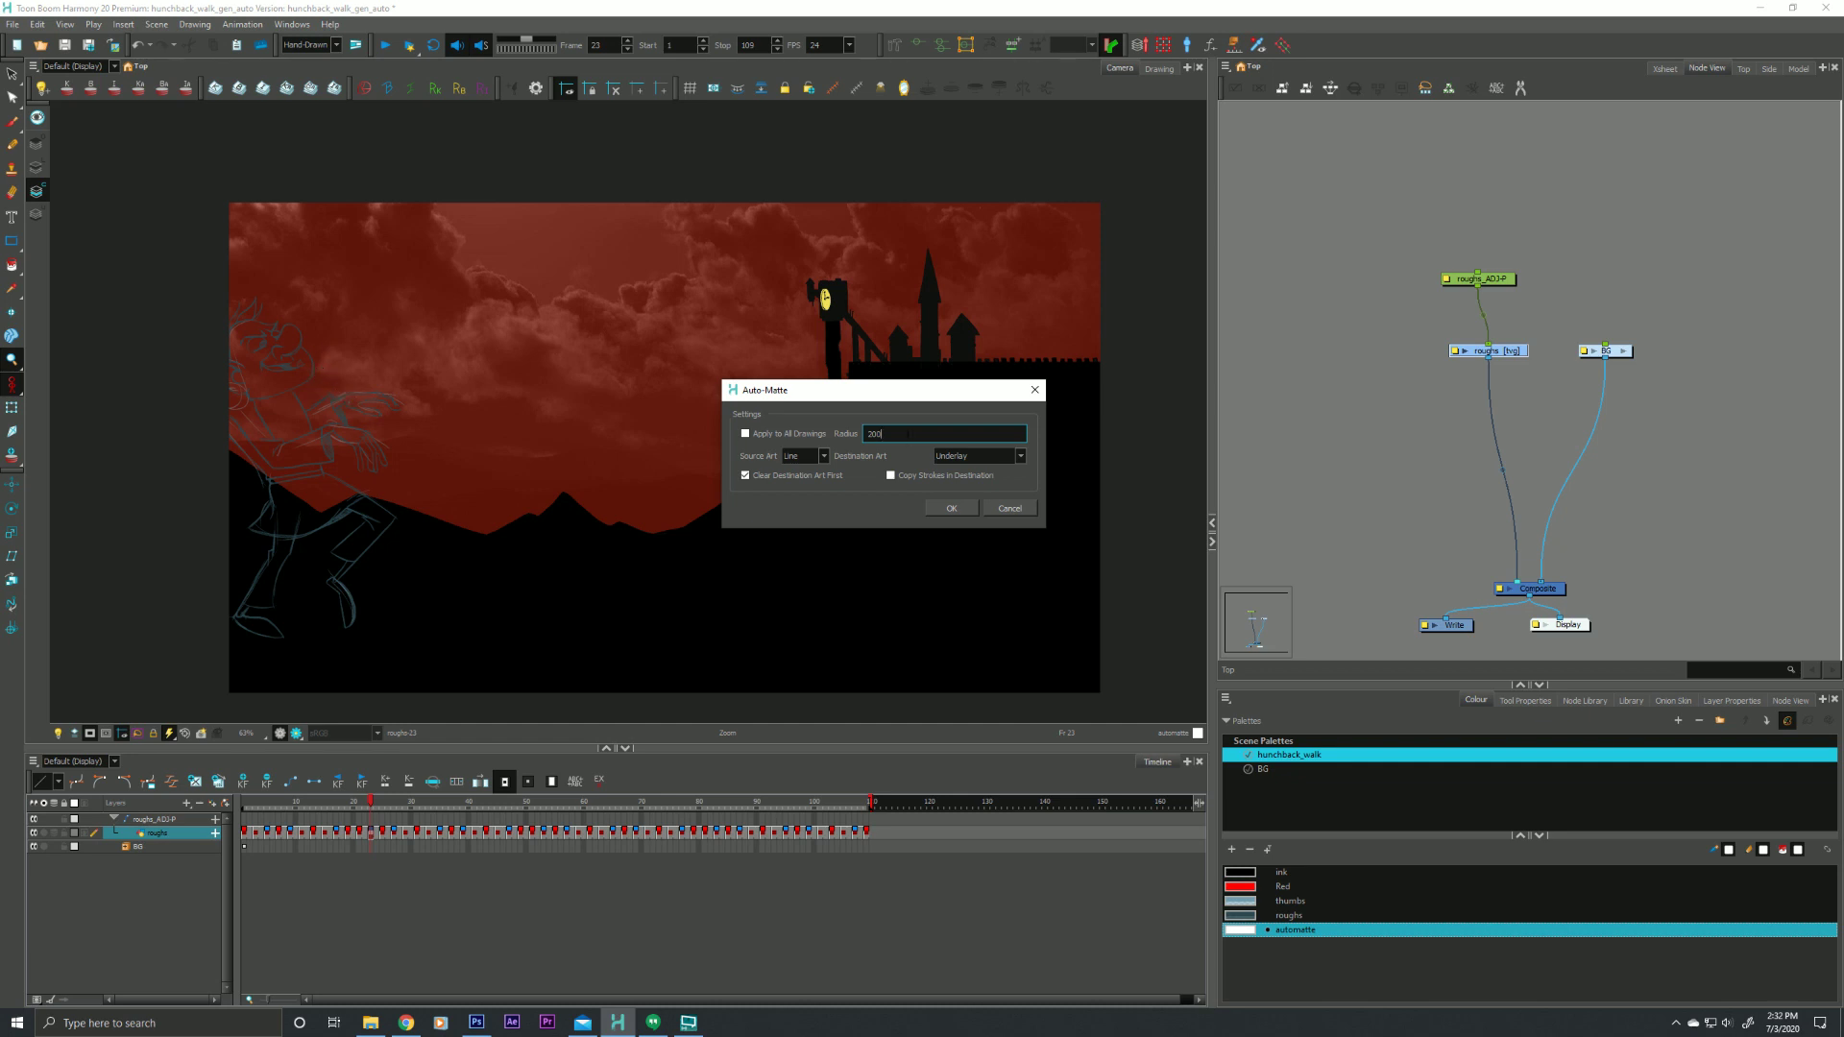
key(BackSpace)
key(BackSpace)
key(BackSpace)
text(50)
Generate the mattes for all drawings, using Line as the source art and Underlay as the destination art
click(823, 456)
click(824, 458)
click(1020, 457)
click(1023, 460)
click(748, 435)
click(941, 509)
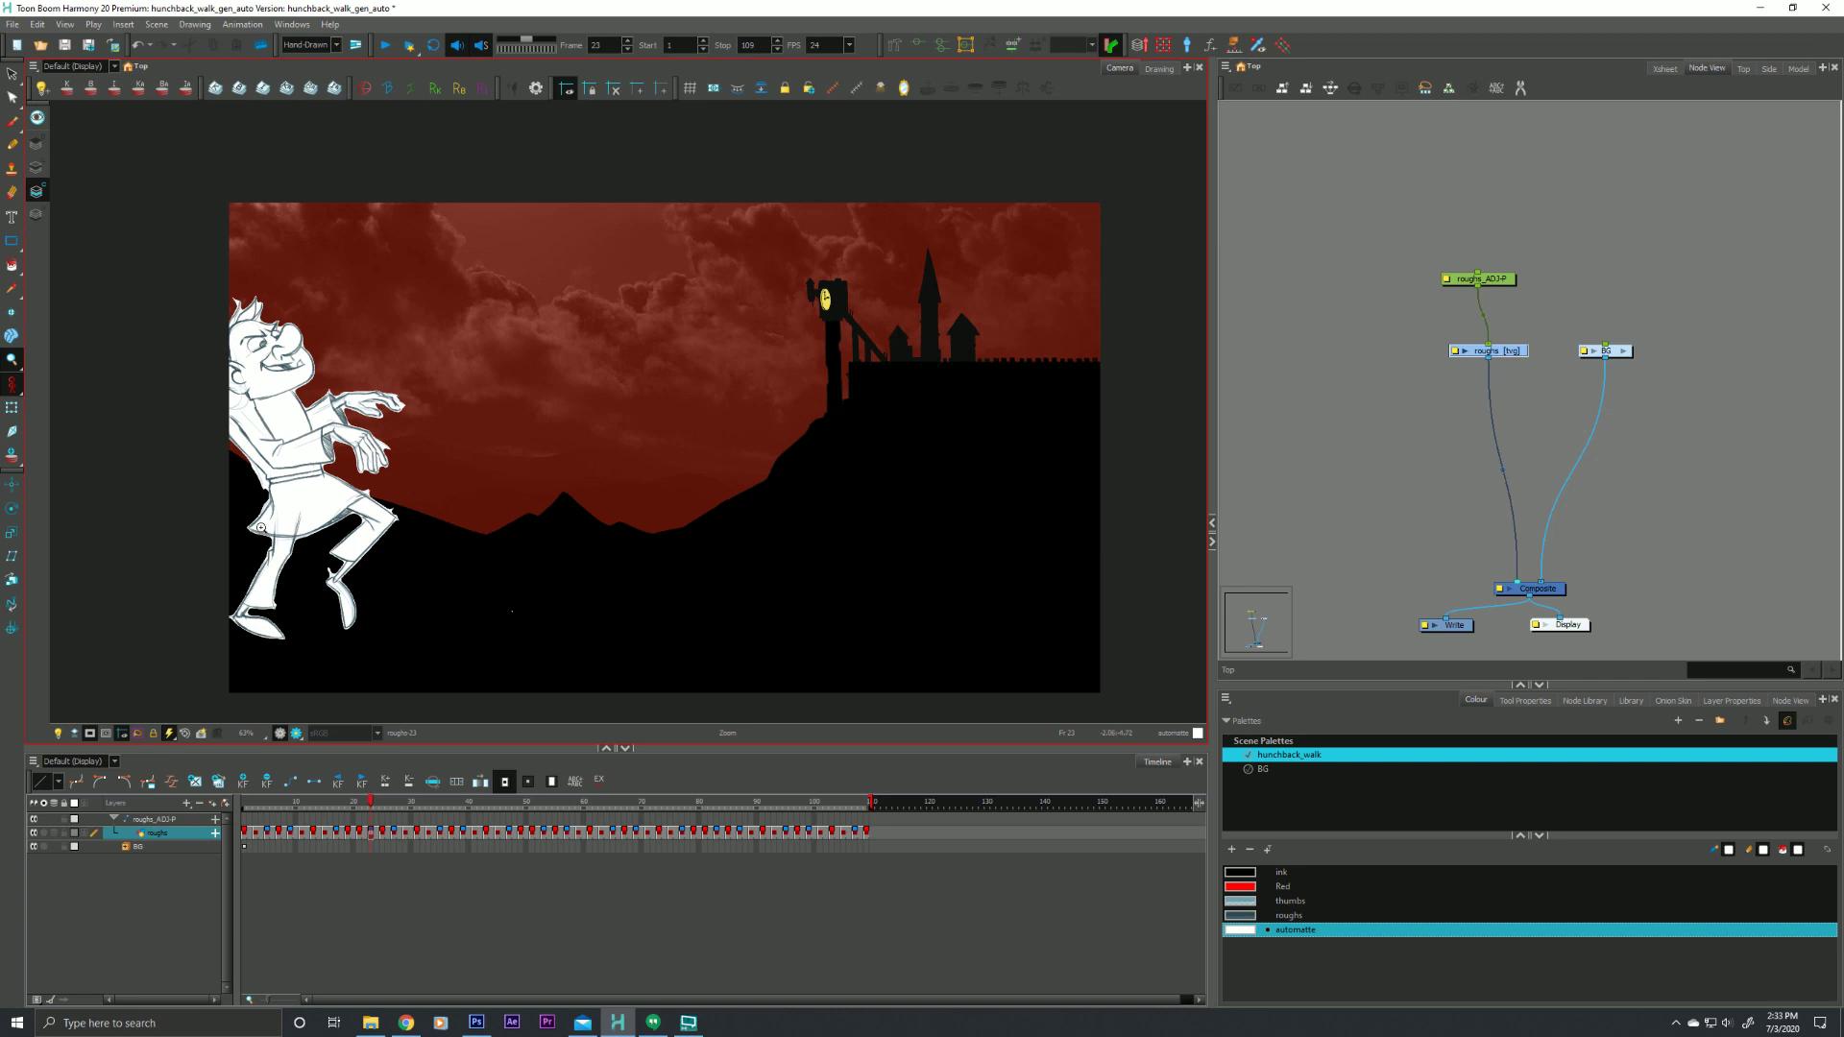
Play the walk from the start and scrub through the middle frames to check the white mattes
click(251, 804)
key(Return)
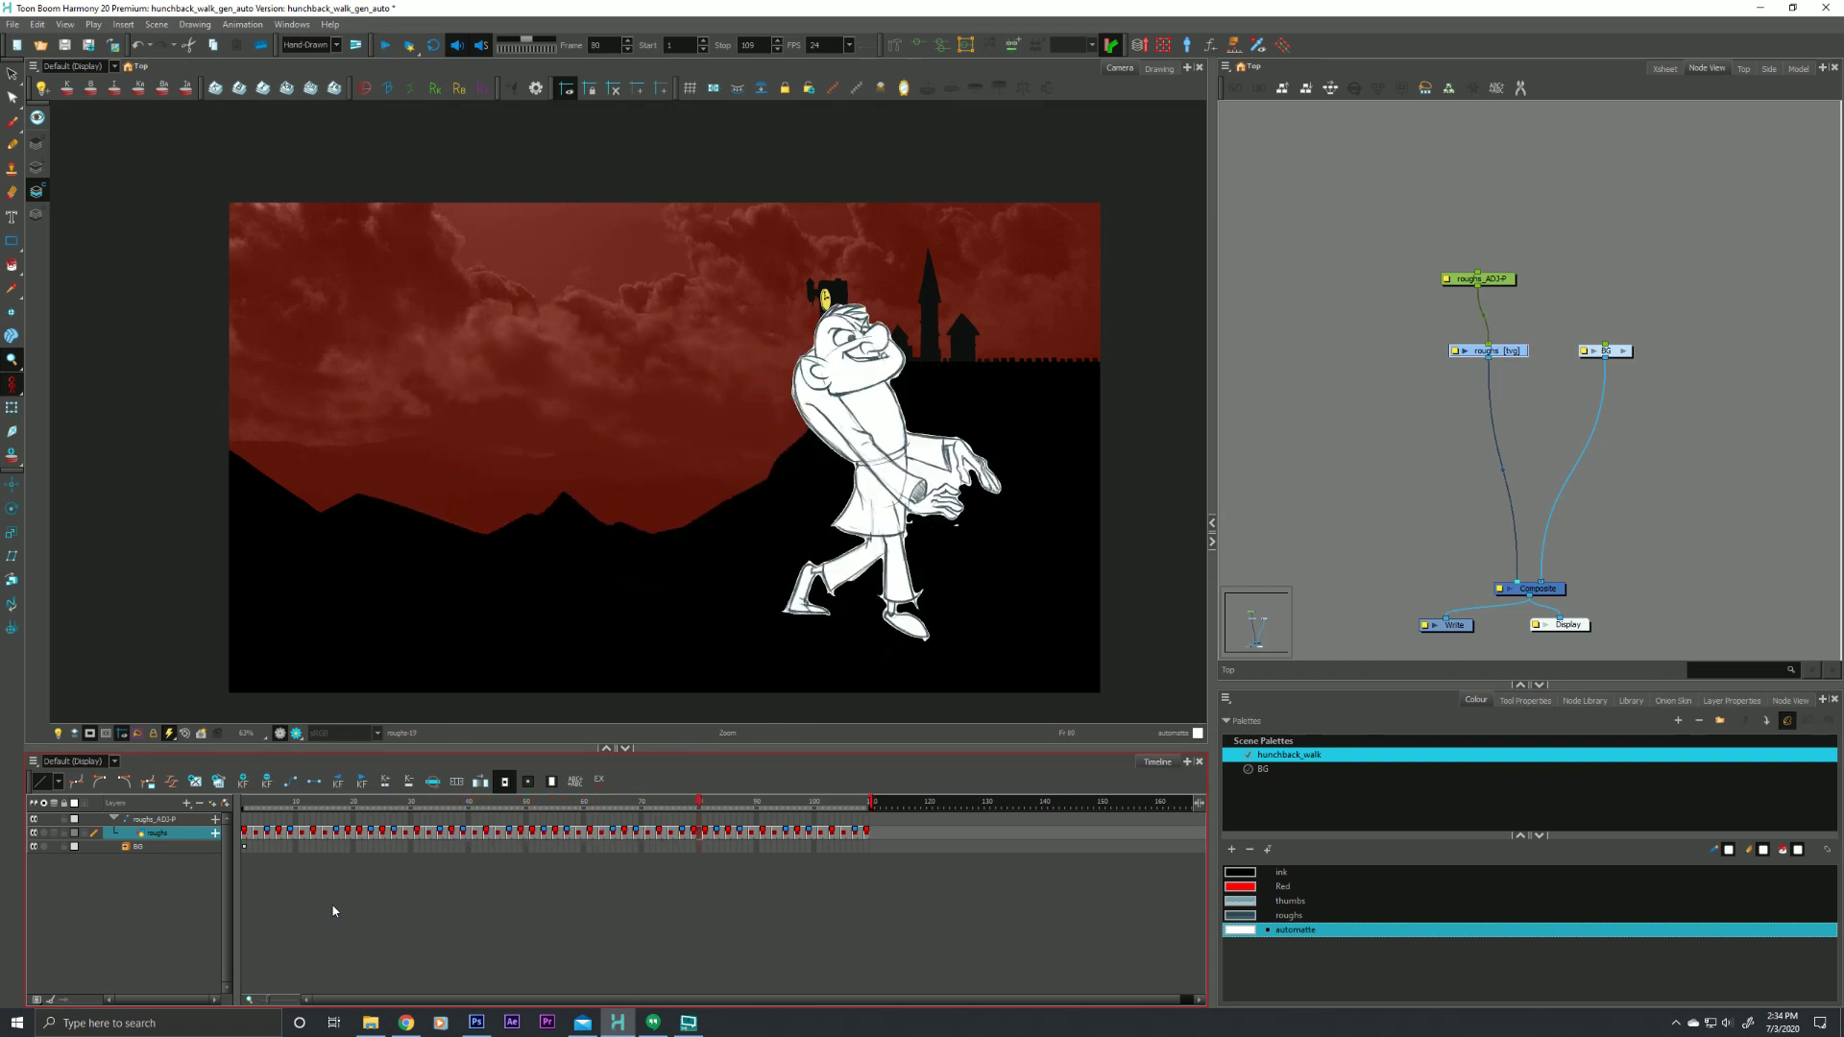
click(424, 811)
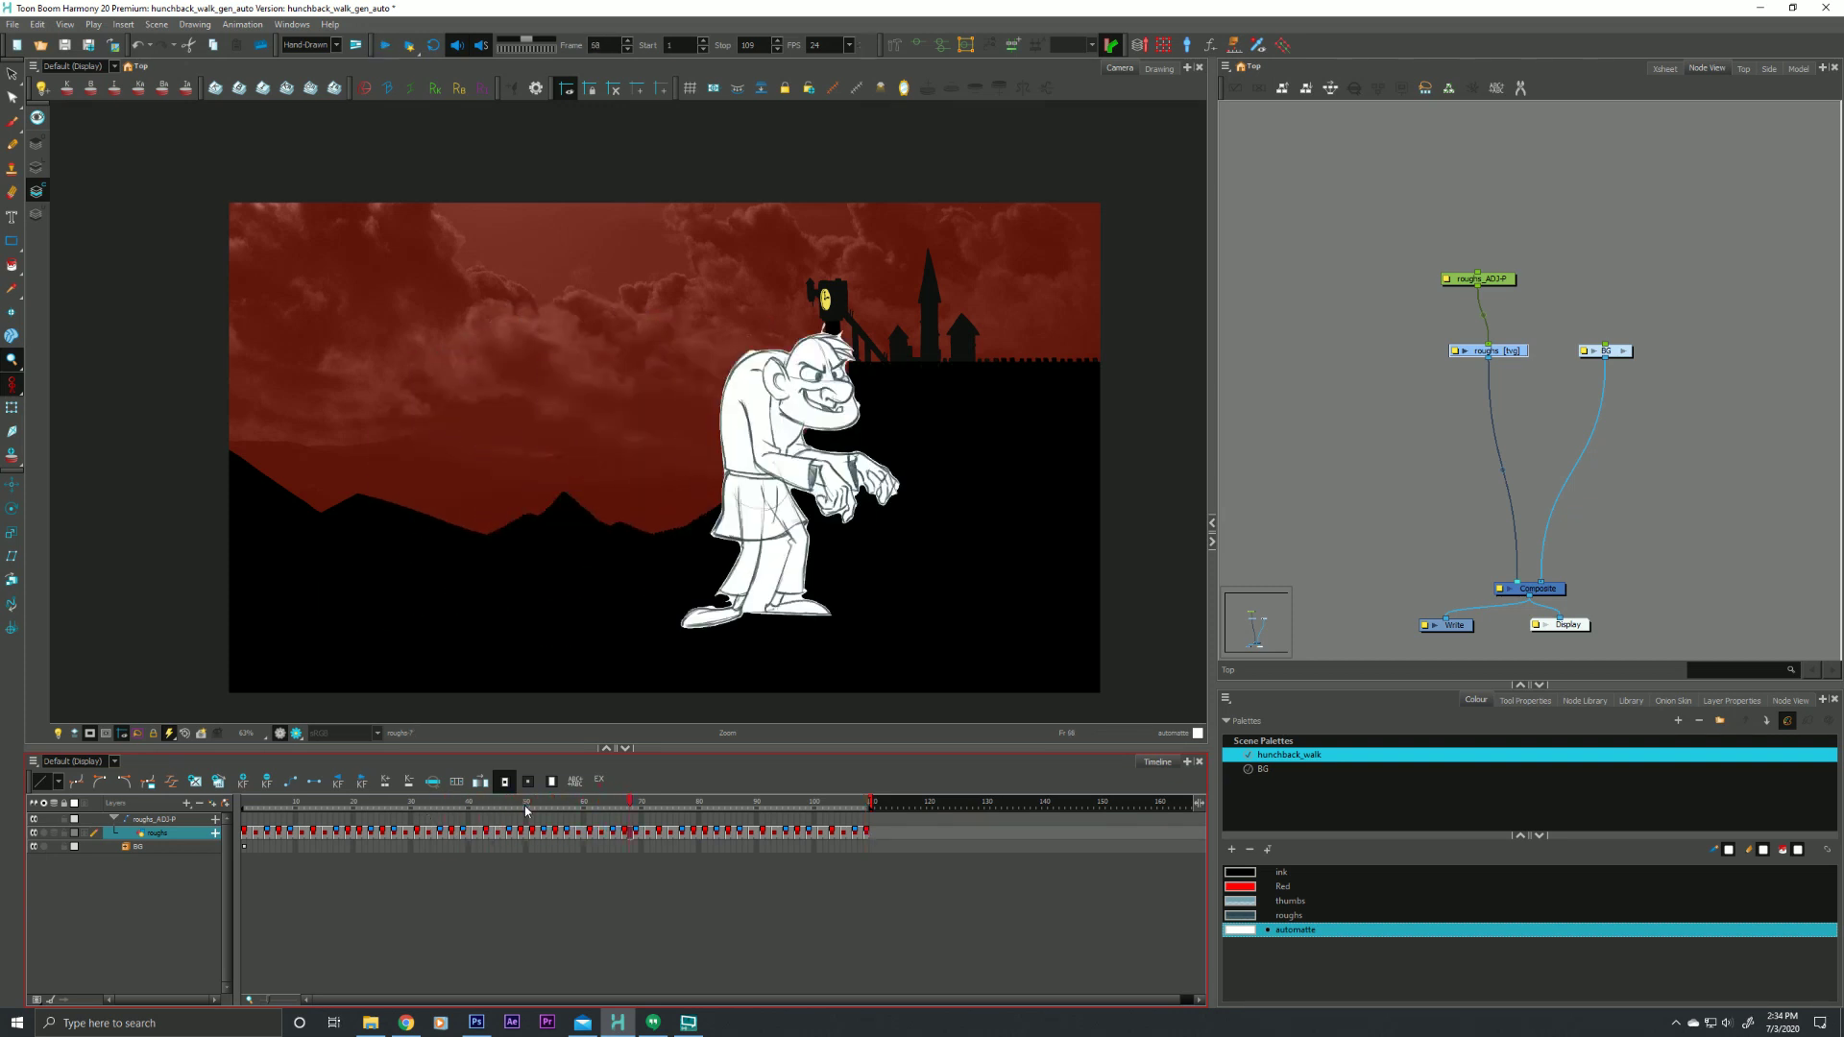
mouse_move(525, 804)
mouse_down()
mouse_move(562, 803)
mouse_move(543, 802)
mouse_up()
Step frame by frame through the second half of the walk to inspect the matte around each pose for flaws
key(period)
key(period)
key(period)
key(period)
key(period)
key(period)
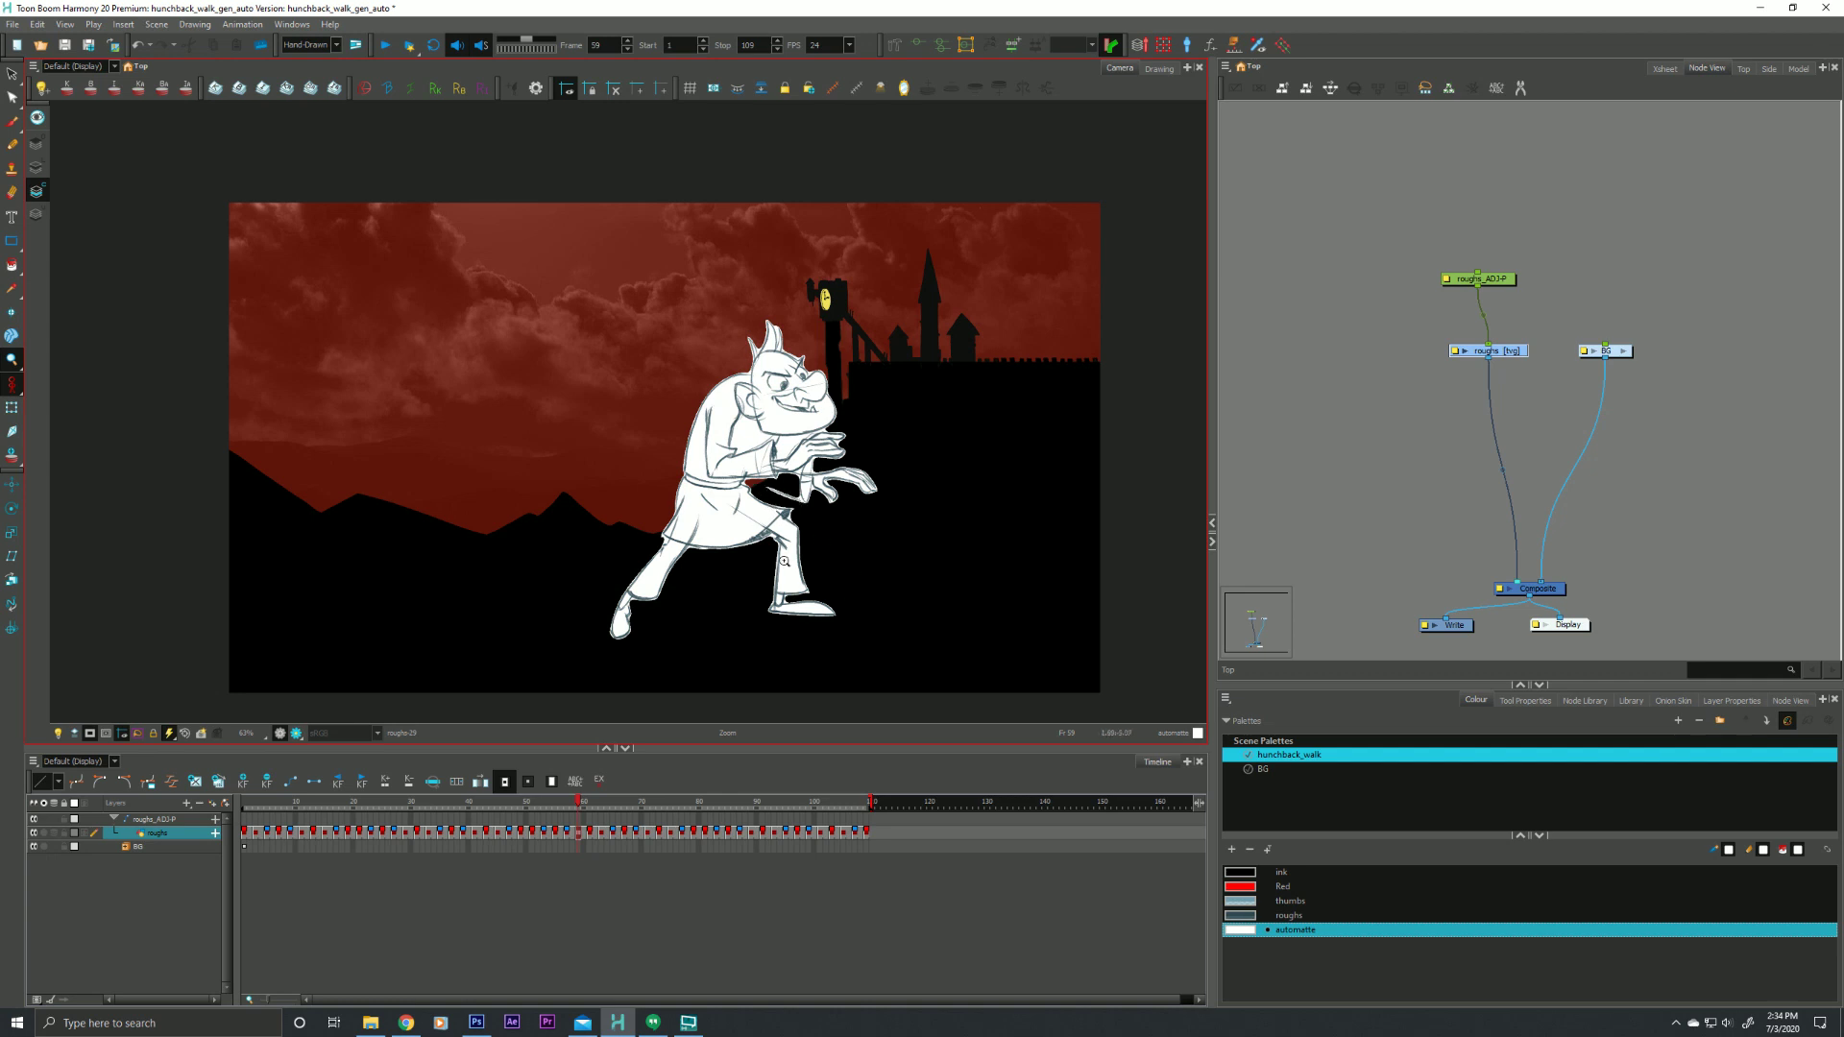
key(period)
key(period)
key(period)
key(period)
key(period)
key(period)
key(period)
key(period)
key(period)
key(period)
key(period)
key(period)
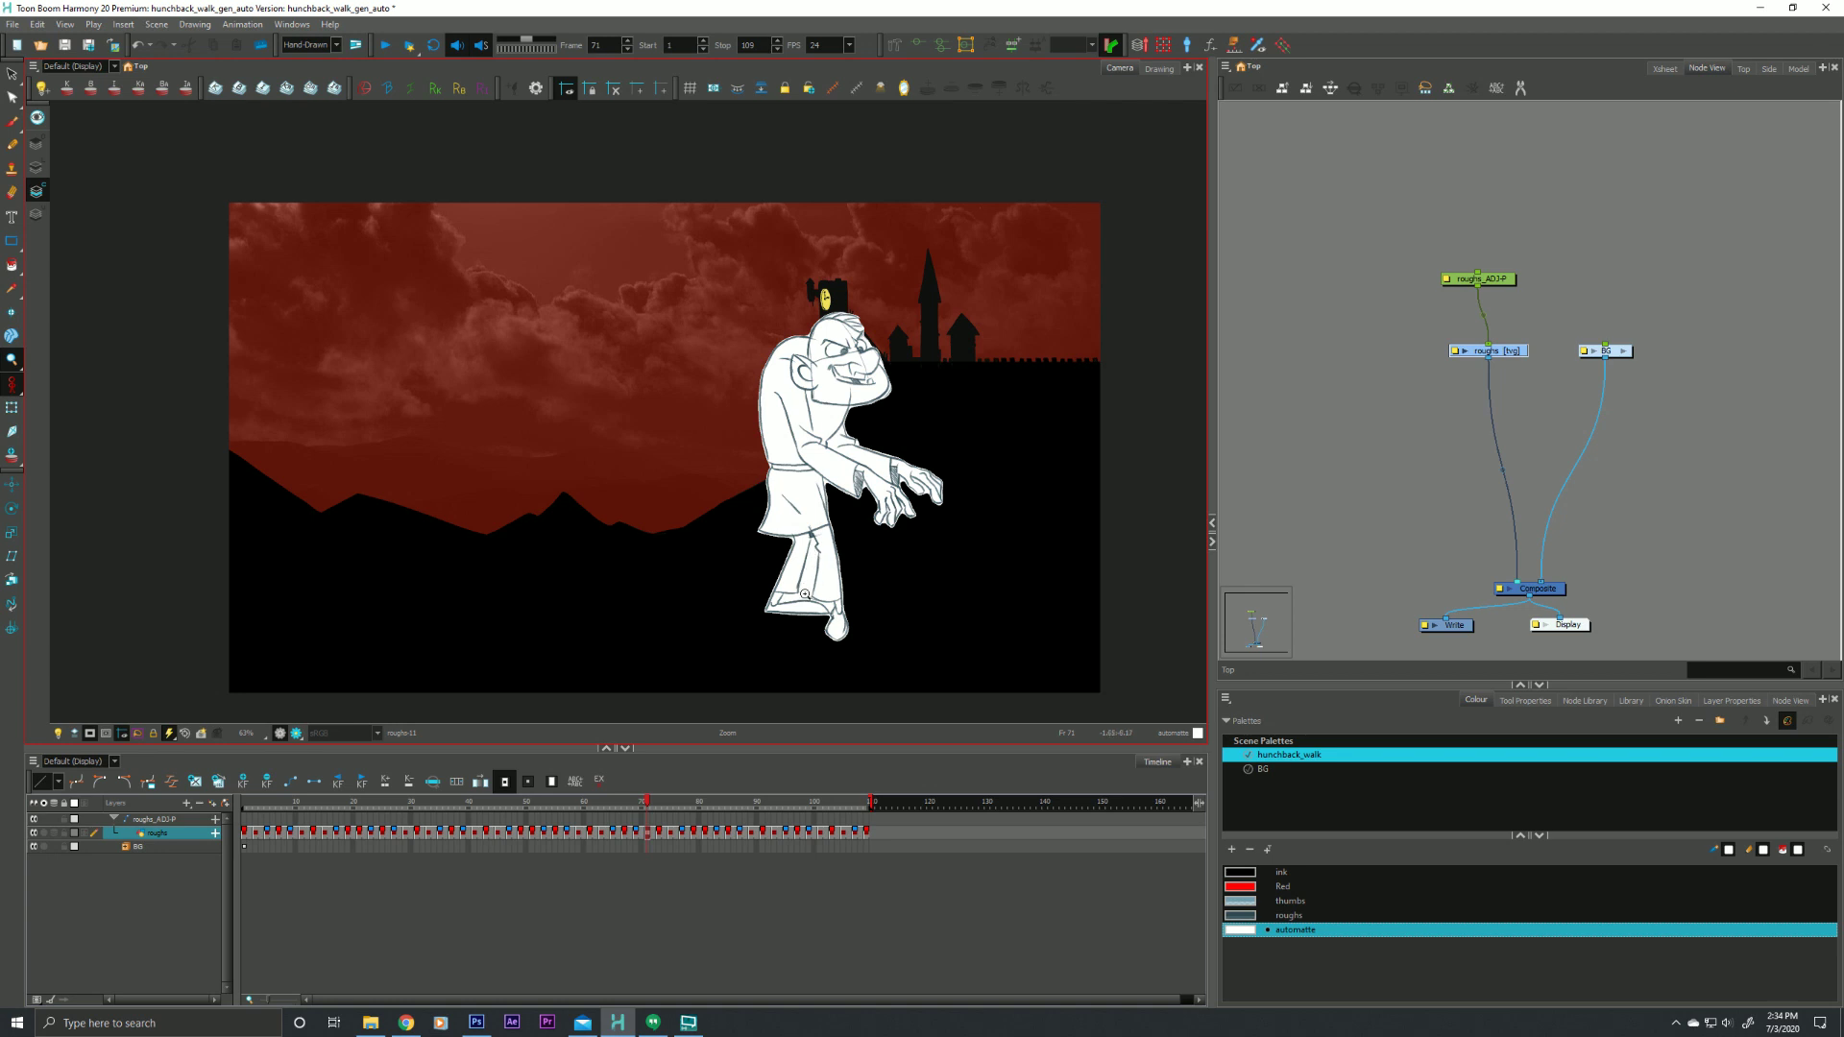
key(comma)
key(comma)
key(comma)
key(comma)
key(period)
key(comma)
key(comma)
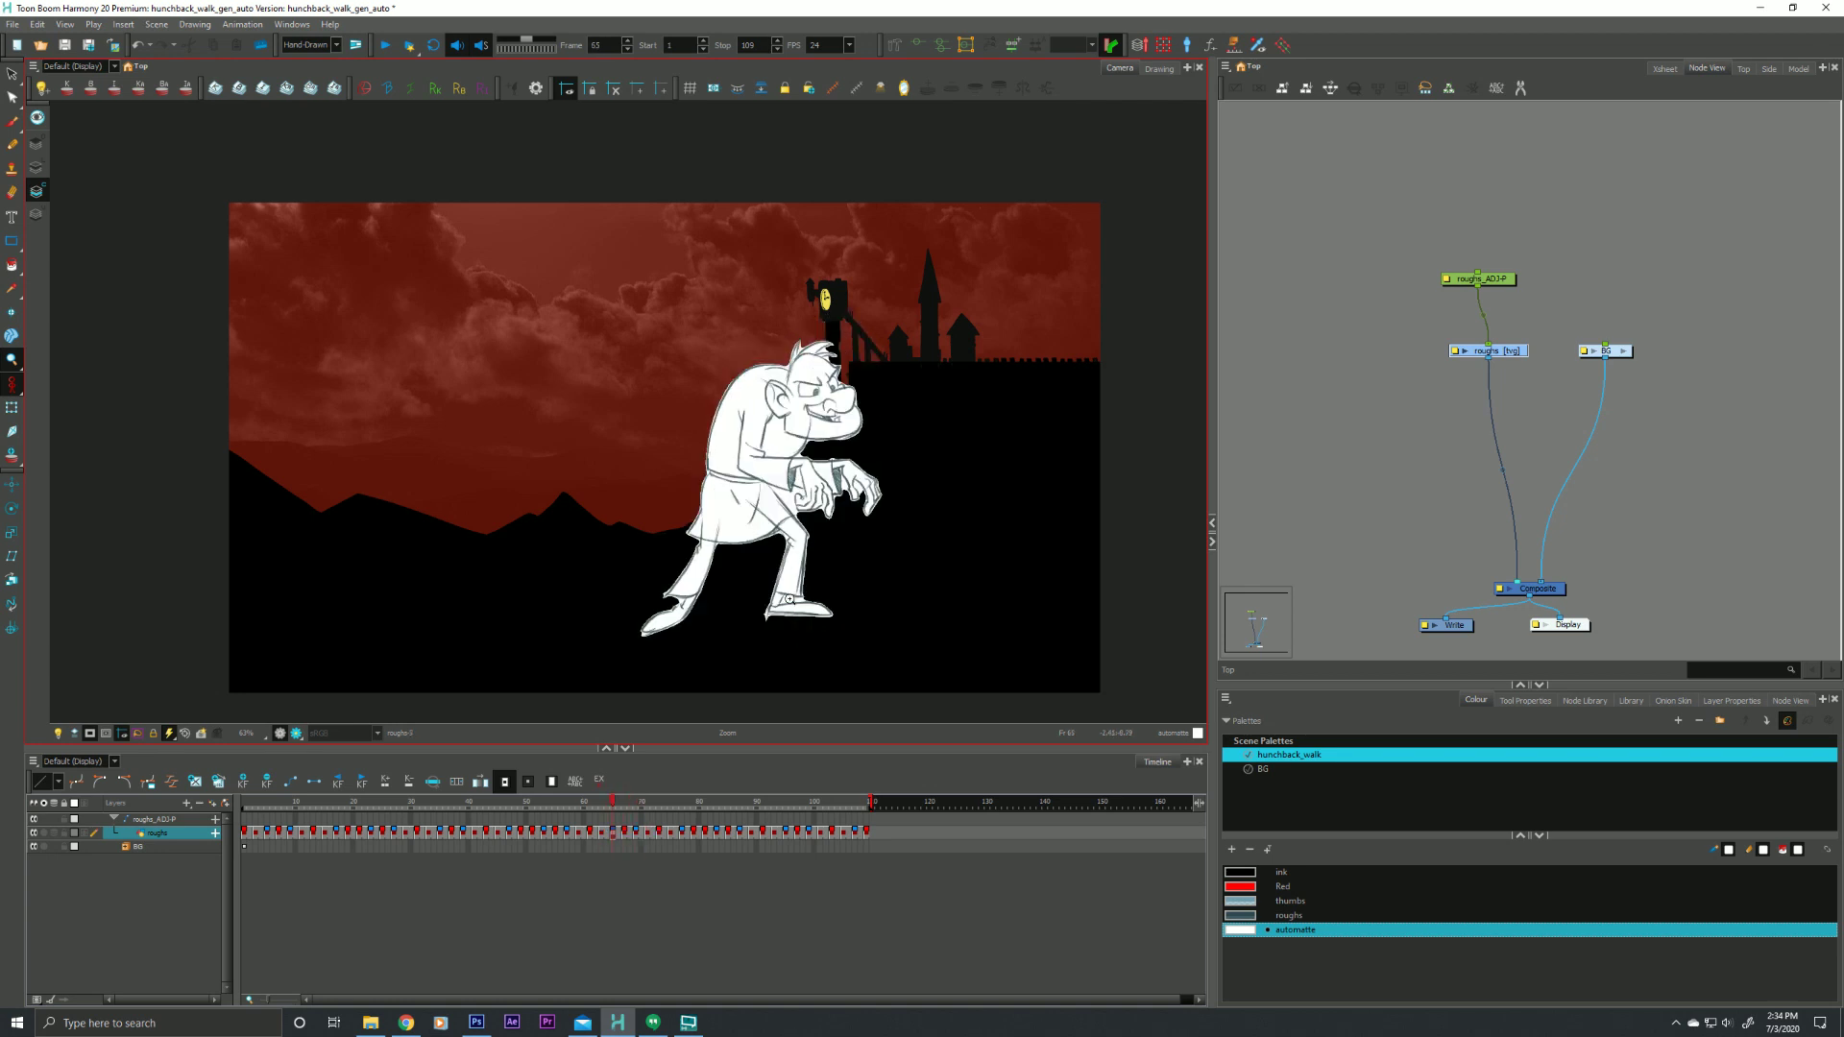
key(period)
Switch to the Underlay art layer and replay the walk from the beginning to review the mattes in motion
click(37, 216)
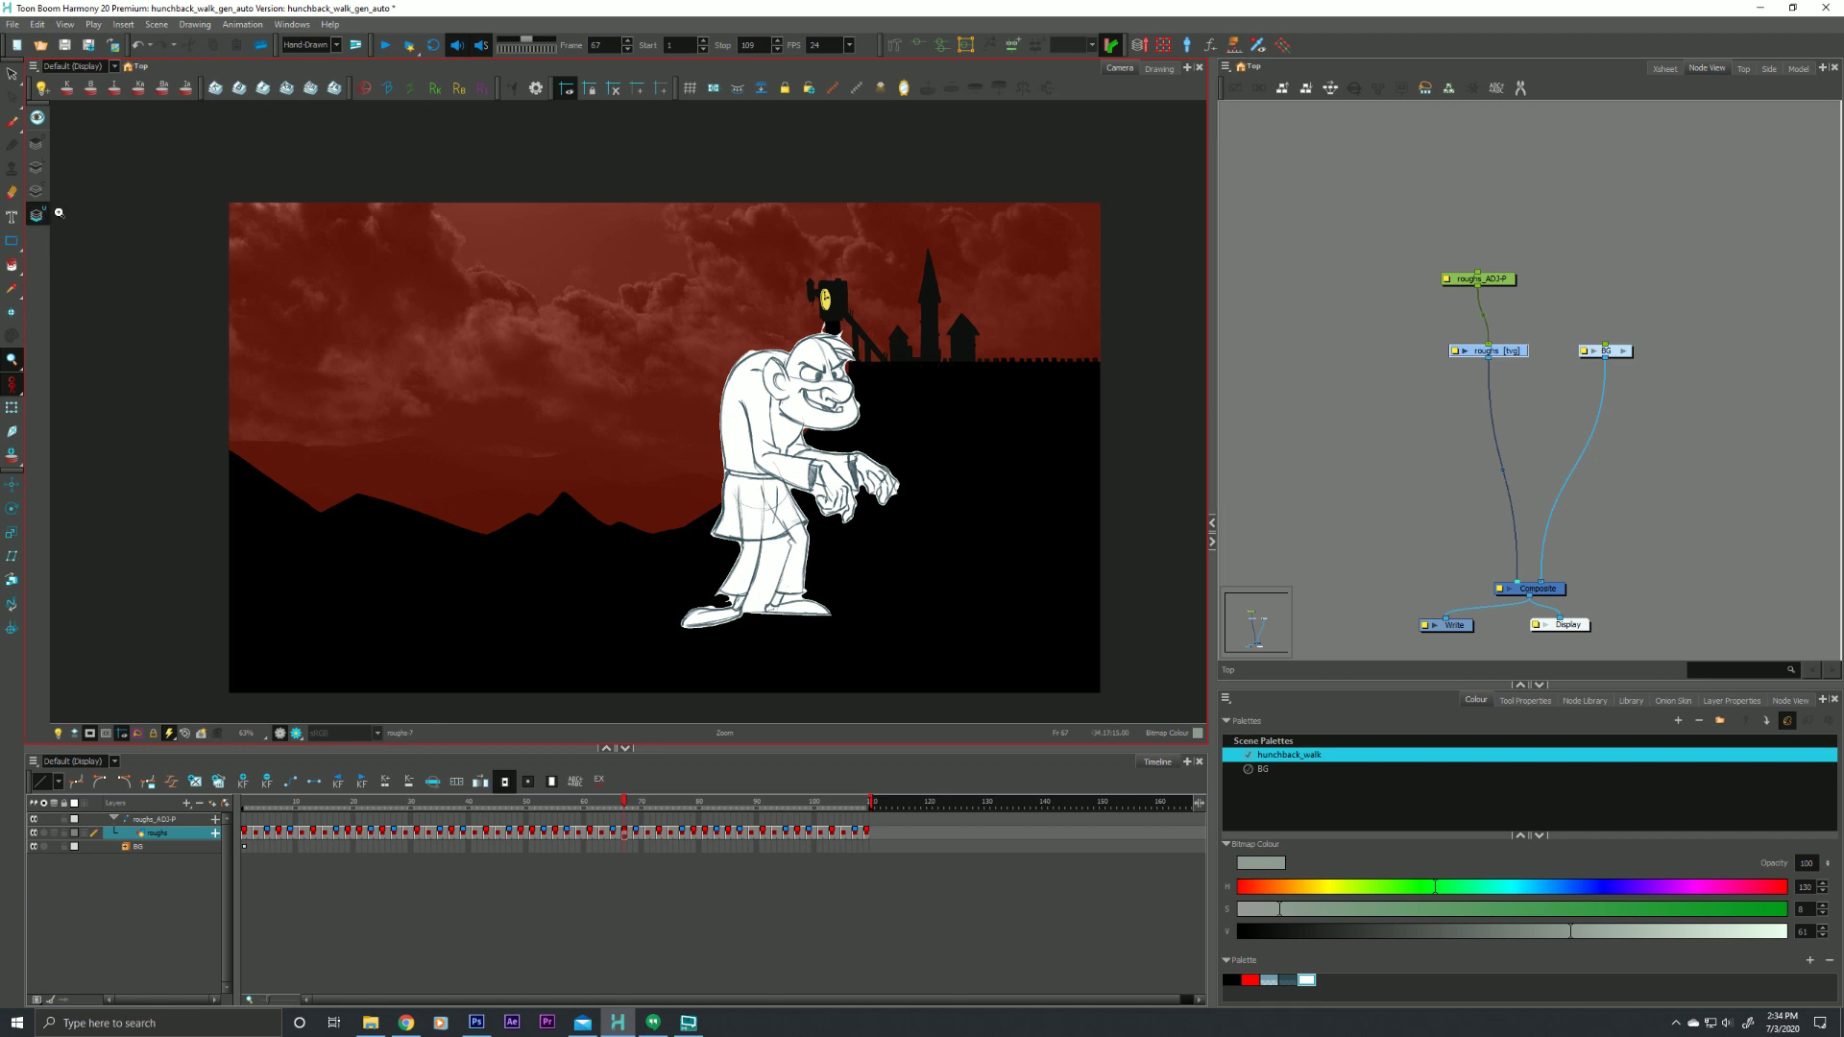
click(584, 804)
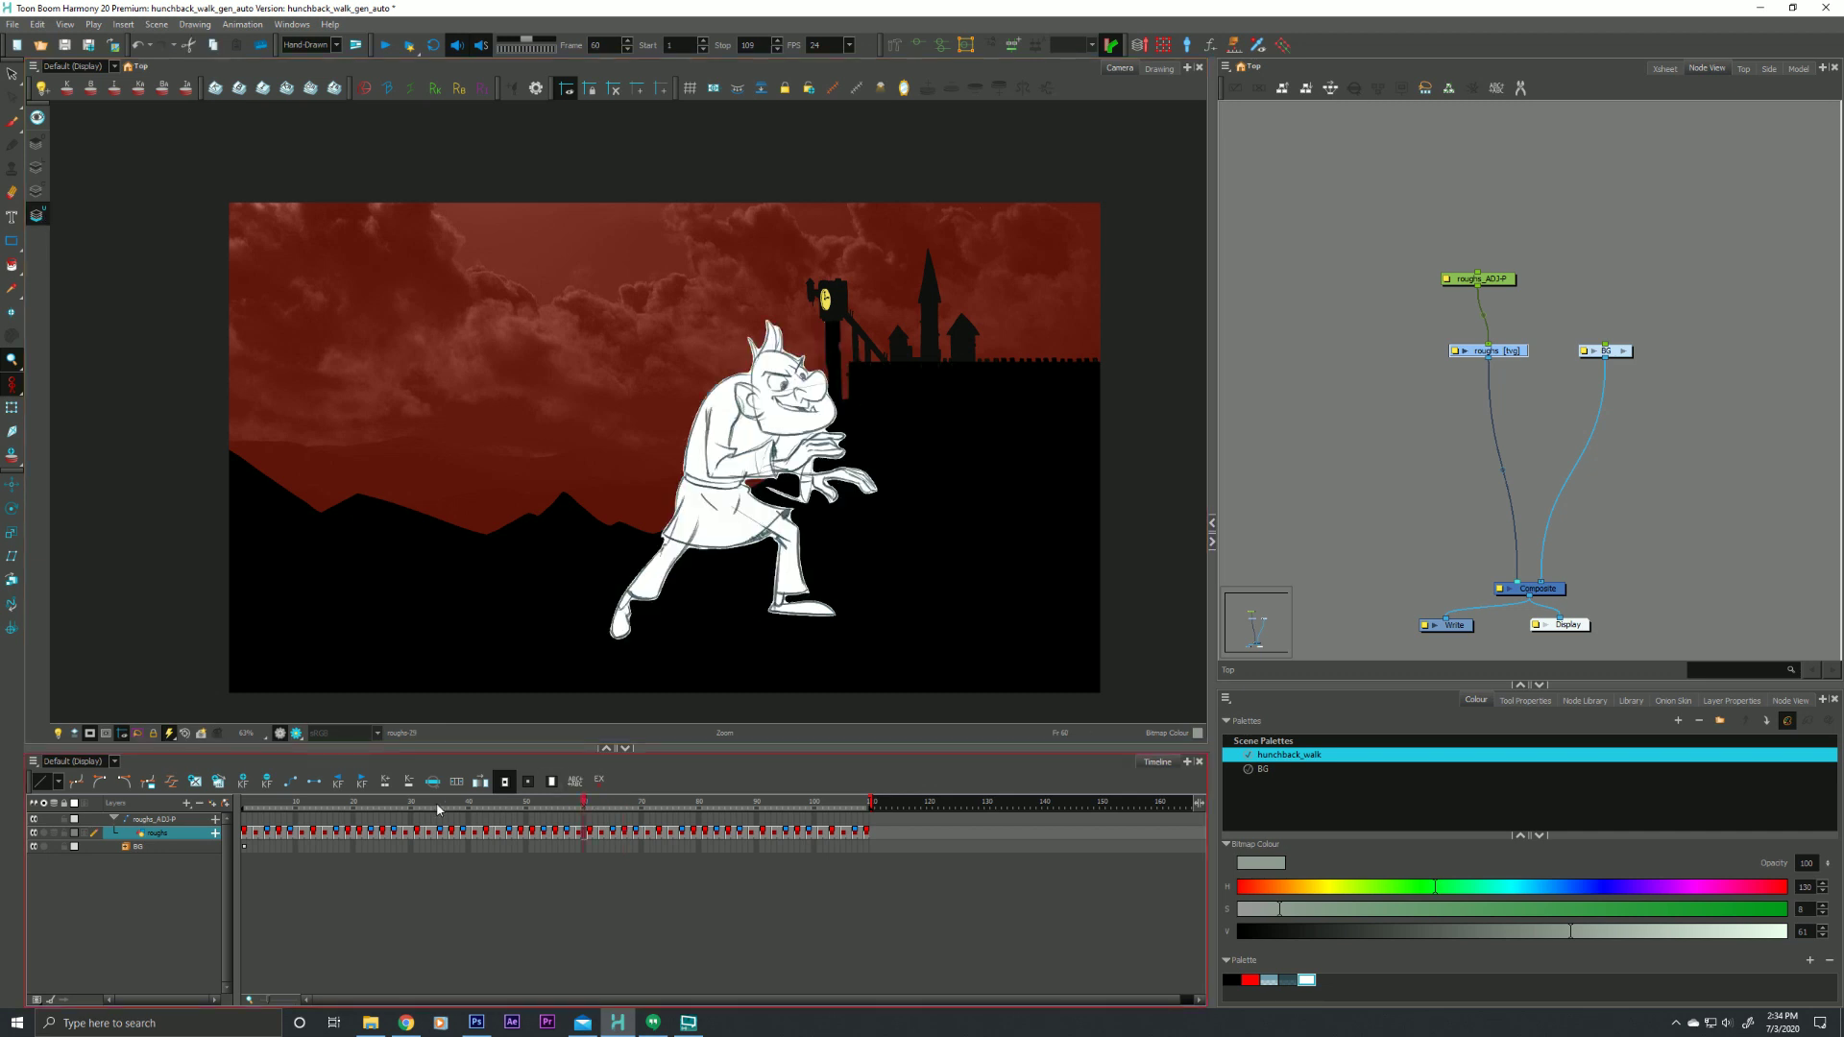
click(258, 801)
key(Return)
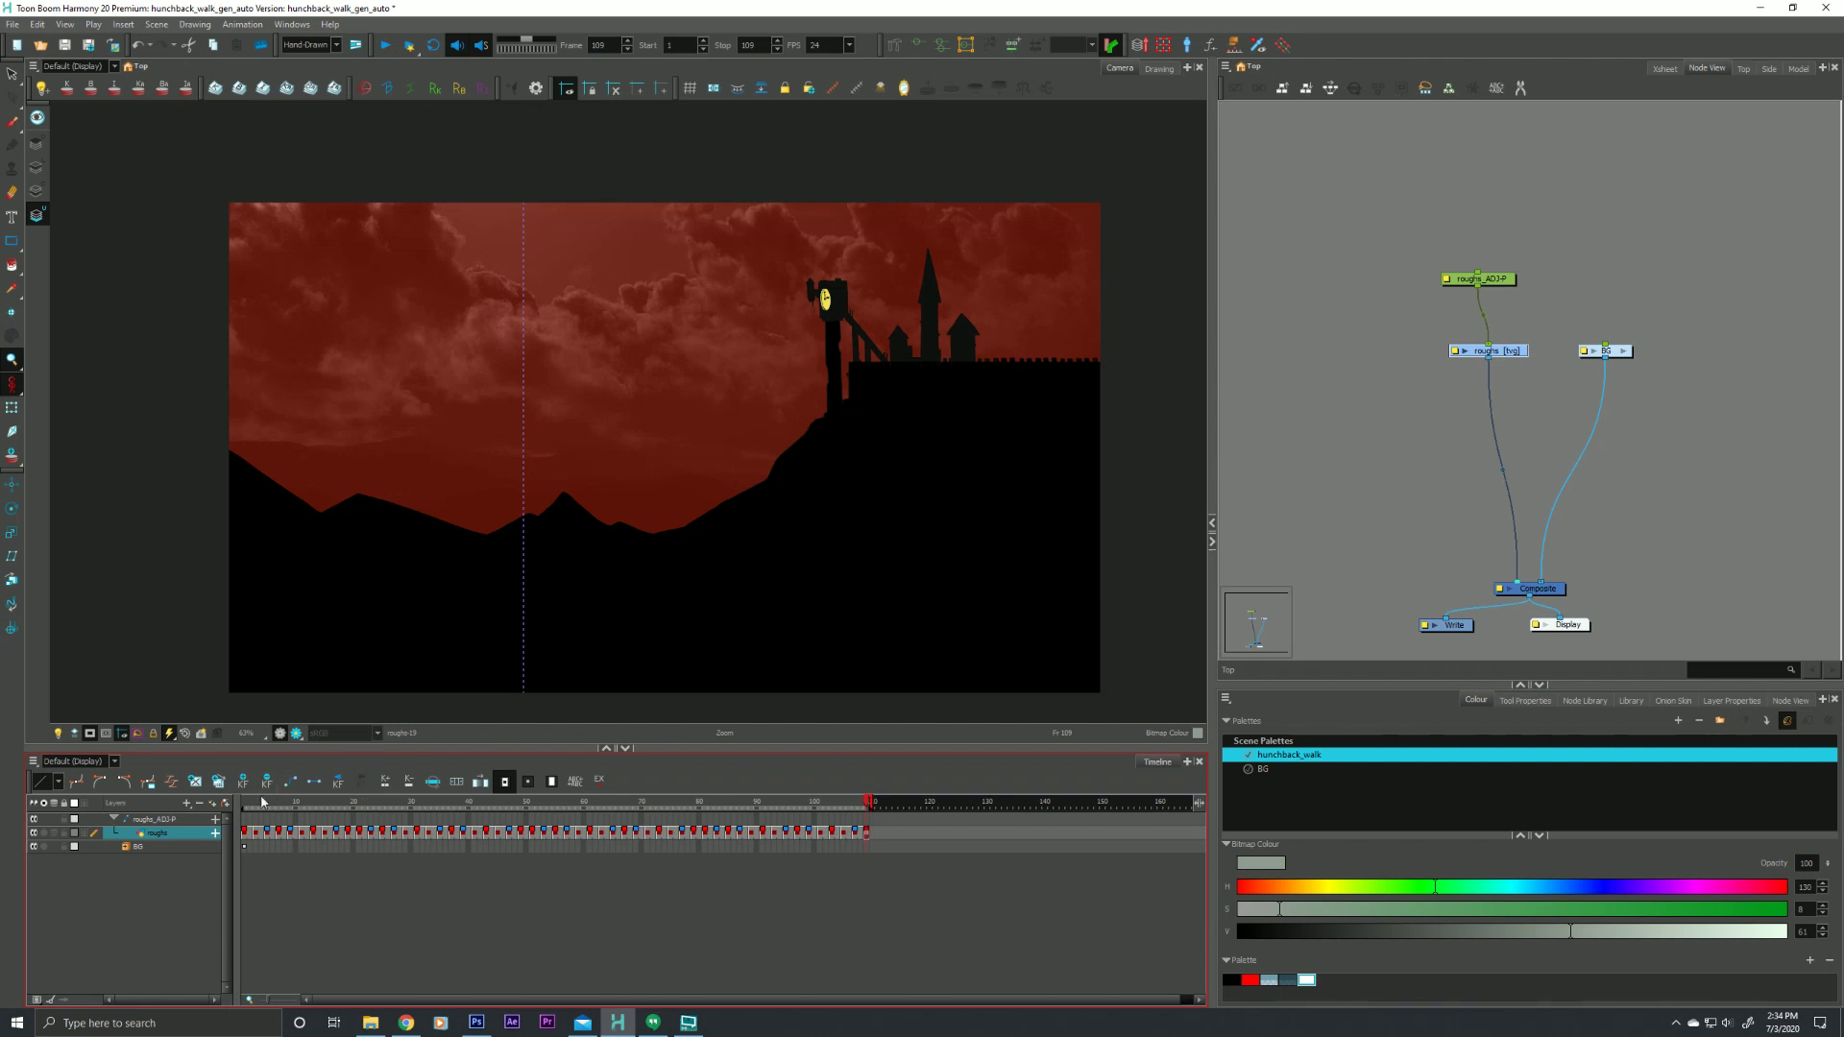
click(262, 802)
key(Return)
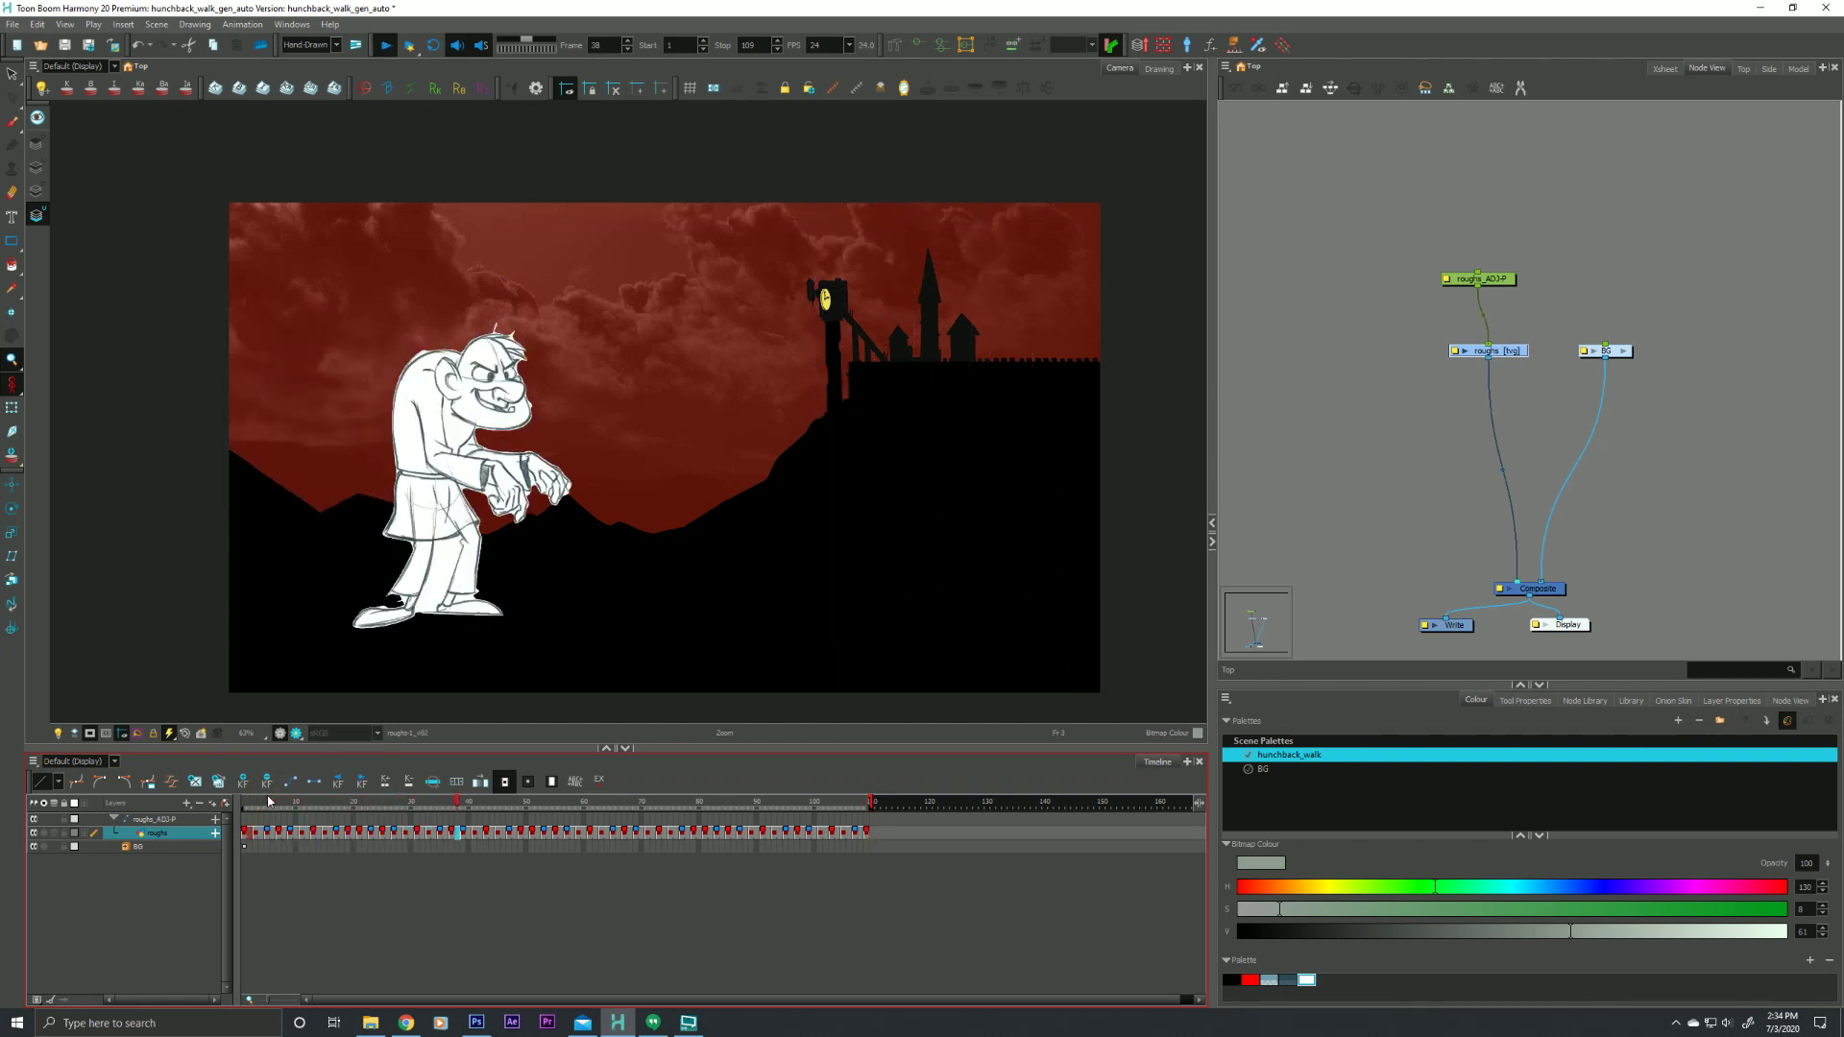
key(Return)
Make Line Art the active art layer and deselect the roughs layer
click(39, 172)
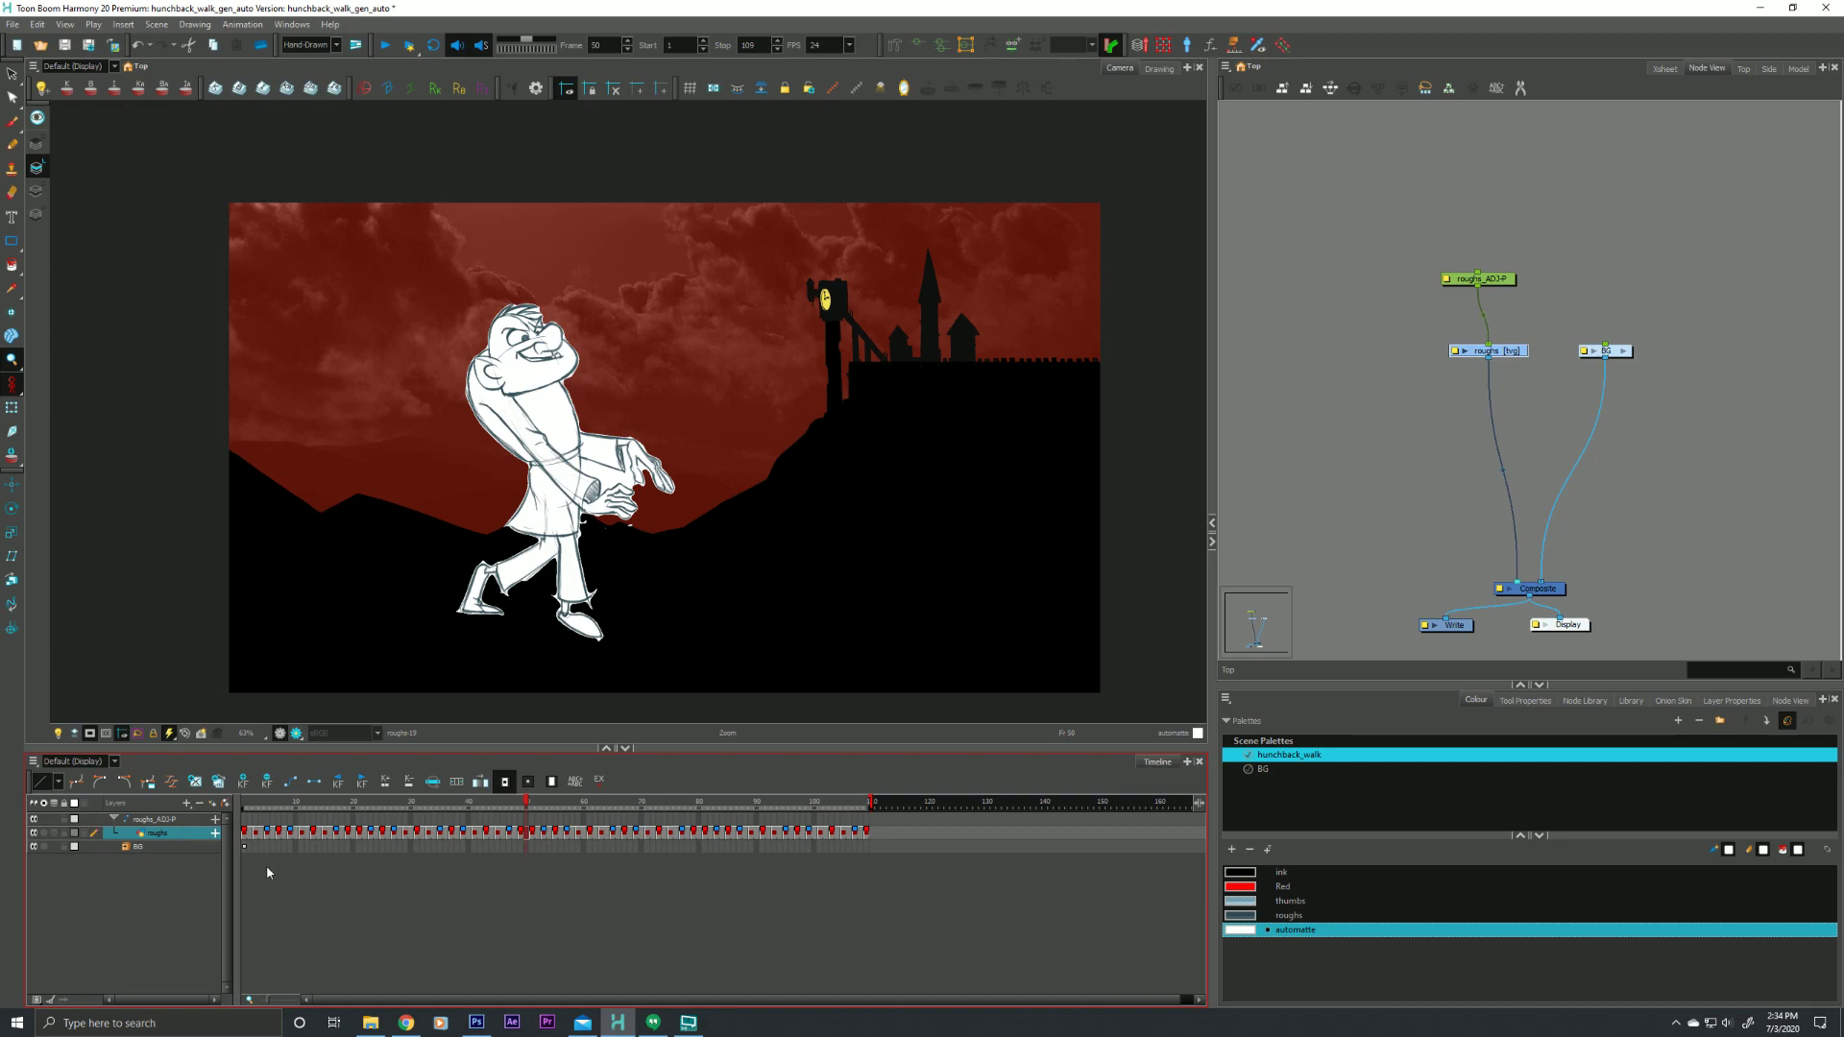
click(199, 901)
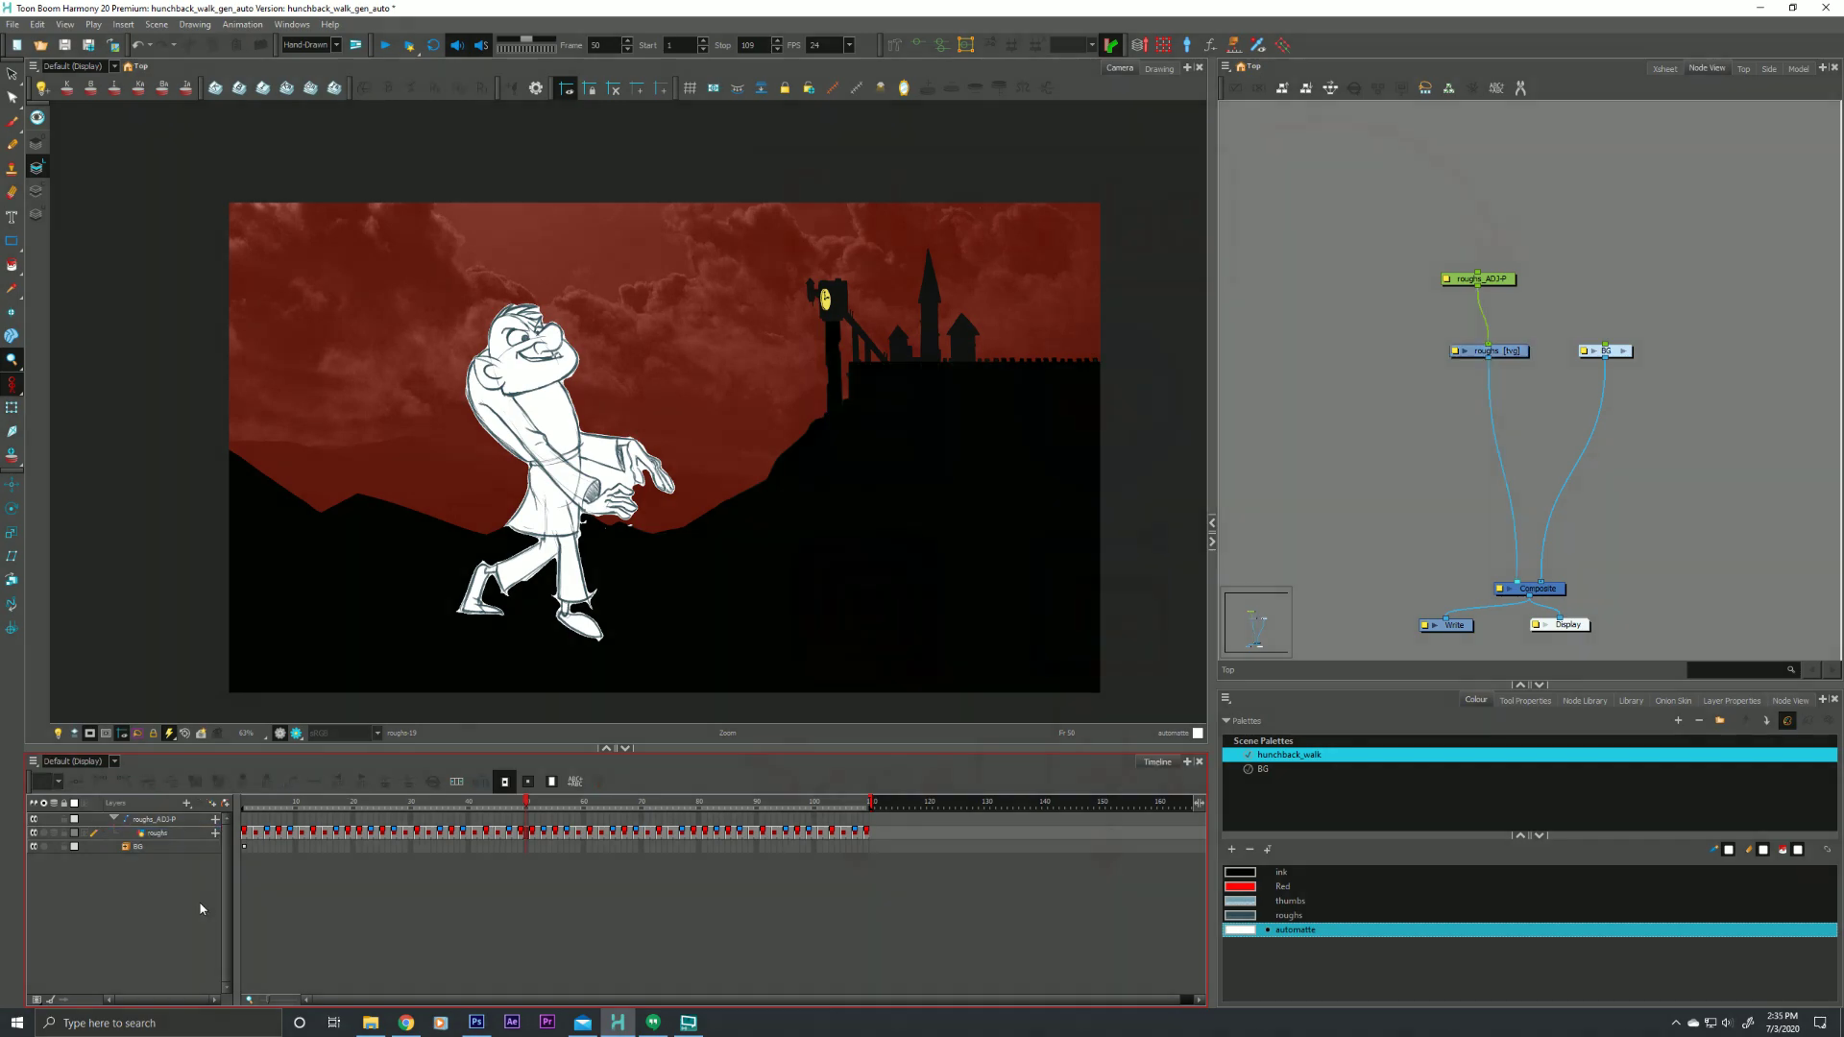